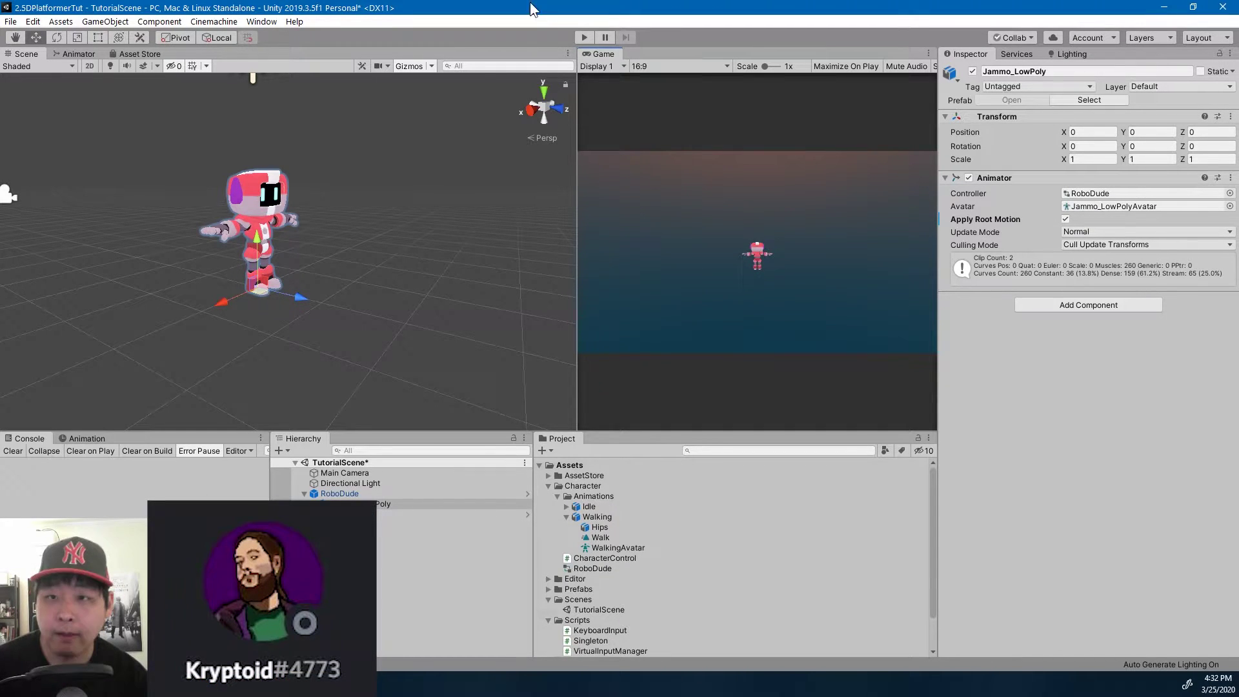
Run a baseline play test with the Jammo_LowPoly robot selected, then stop it
click(589, 38)
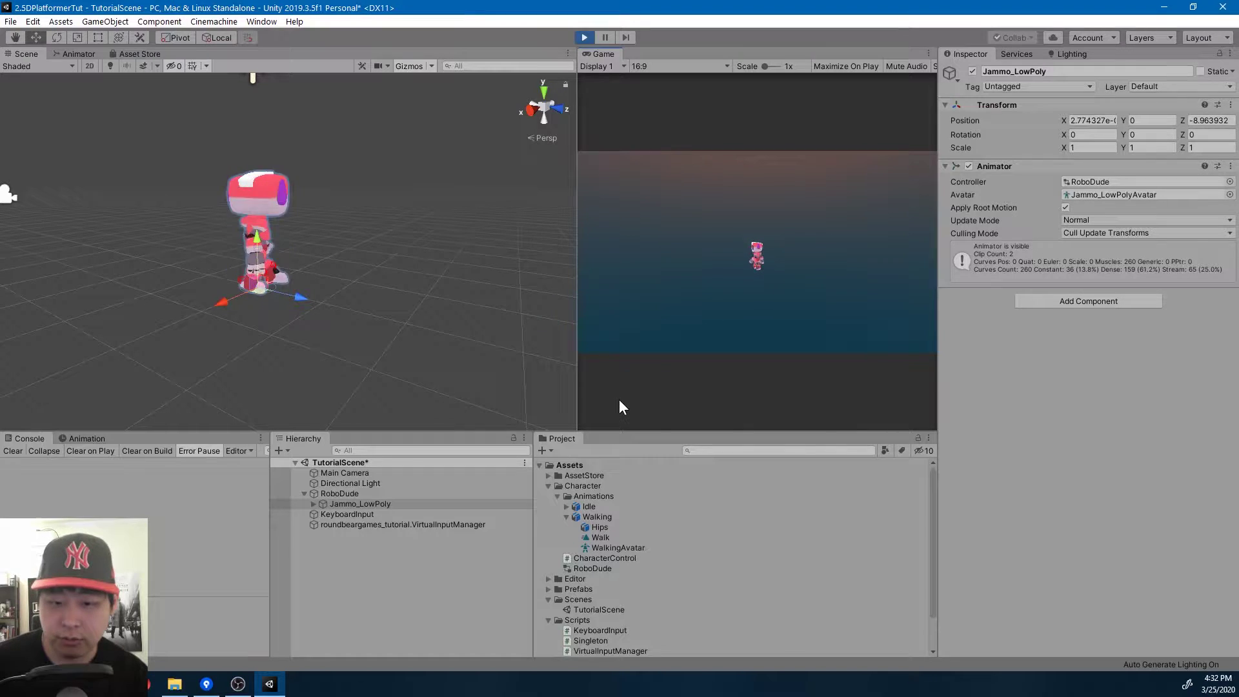
click(377, 505)
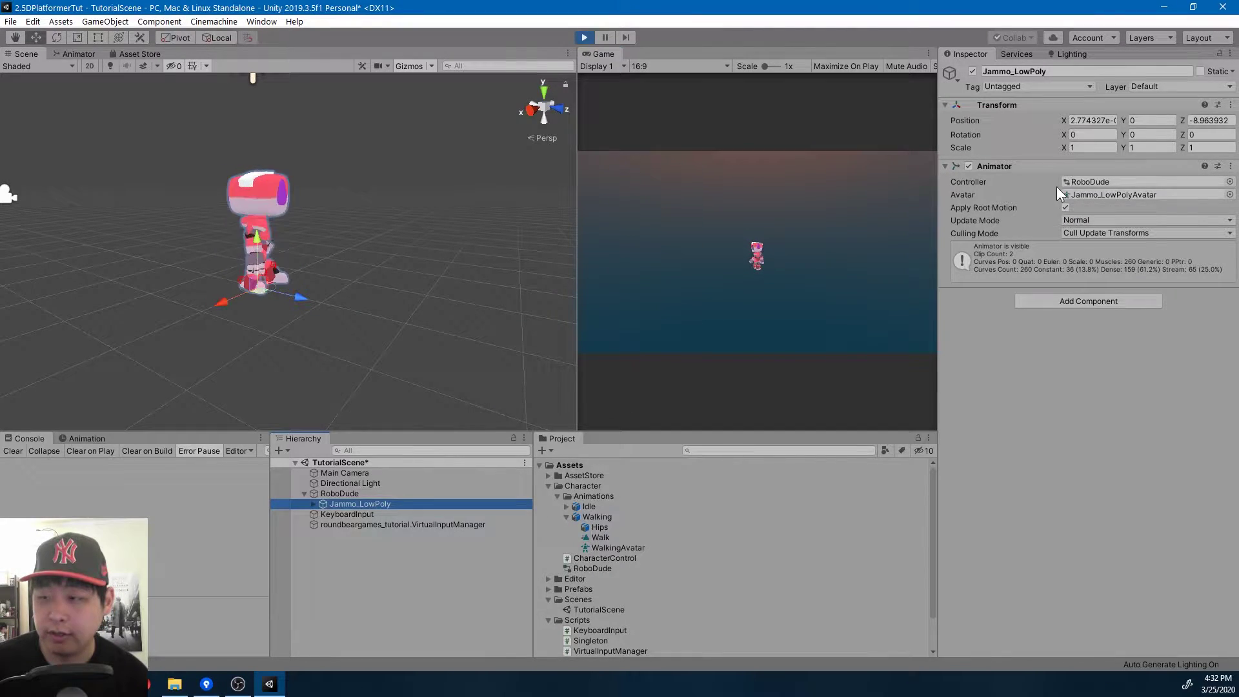
click(581, 37)
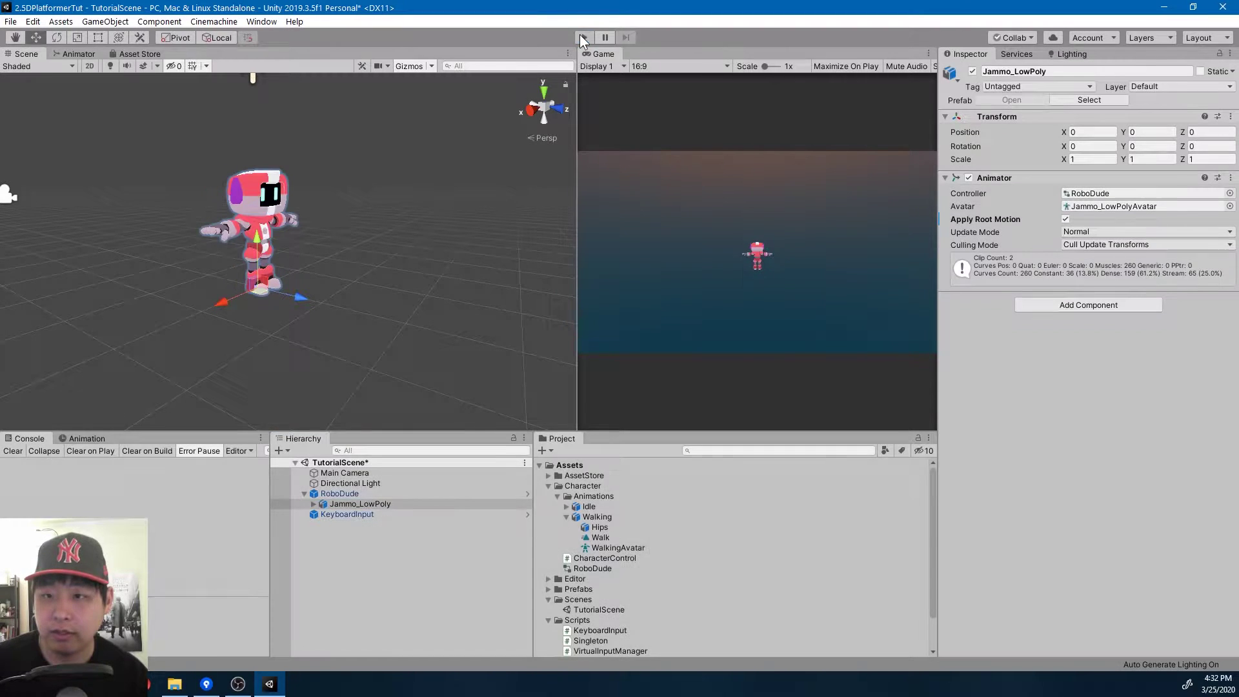
Disable Apply Root Motion on Jammo_LowPoly's Animator and run a play test to check it
click(371, 504)
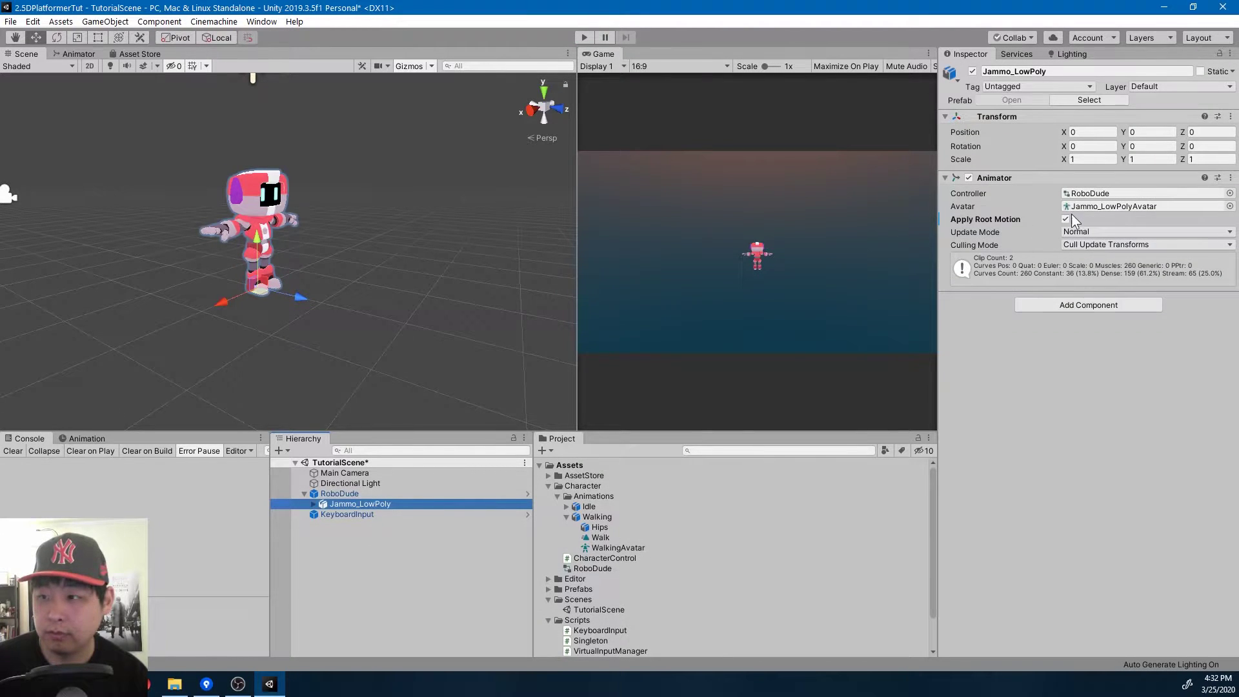
click(1065, 220)
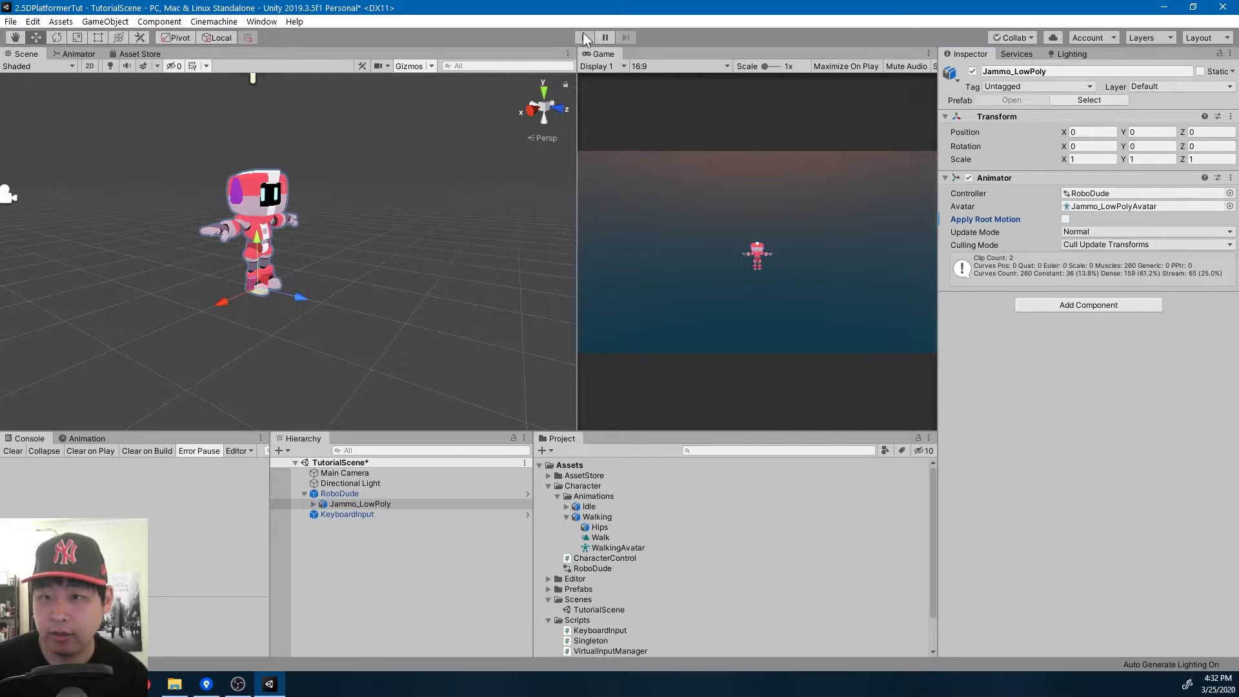
click(584, 37)
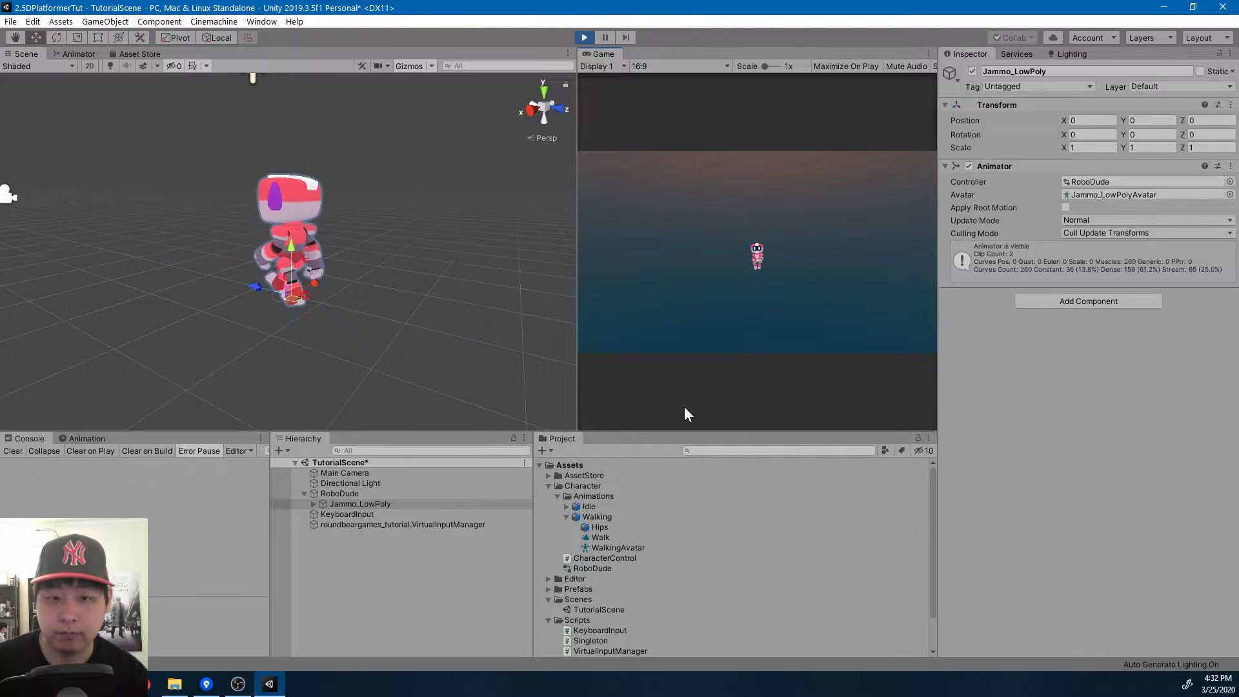
key(ctrl+p)
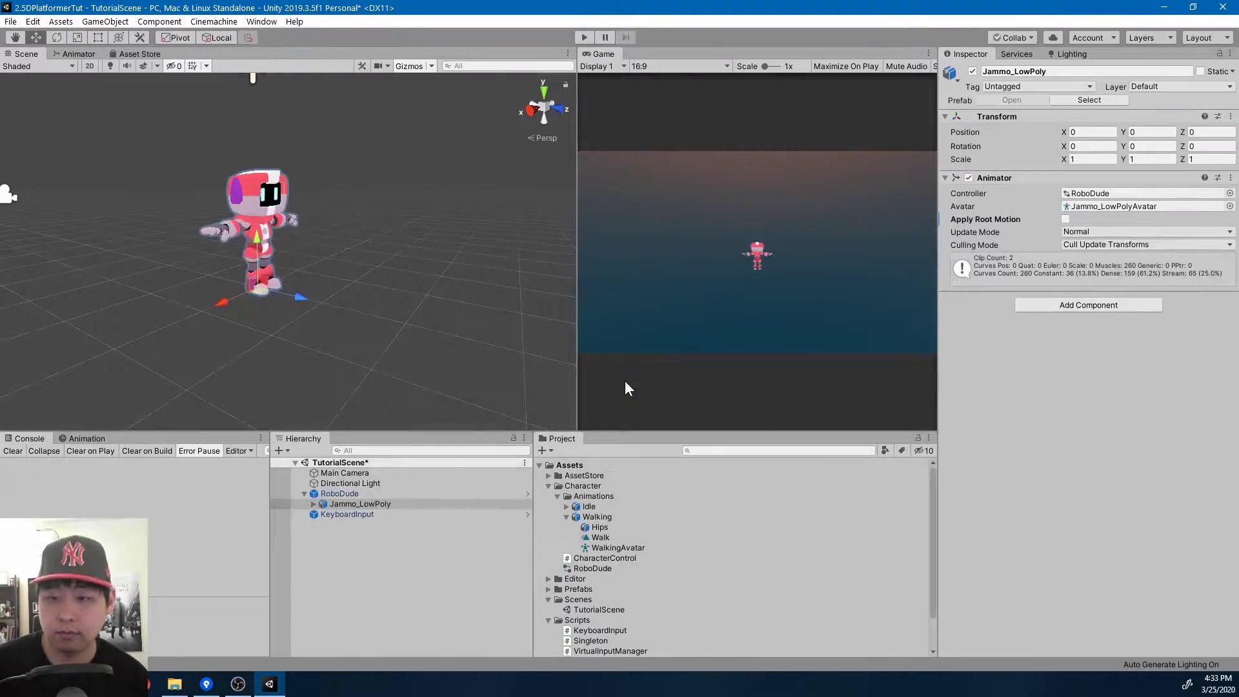
Re-enable Apply Root Motion, then play-test walking RoboDude back and forth with the A and D keys
click(1067, 221)
click(583, 38)
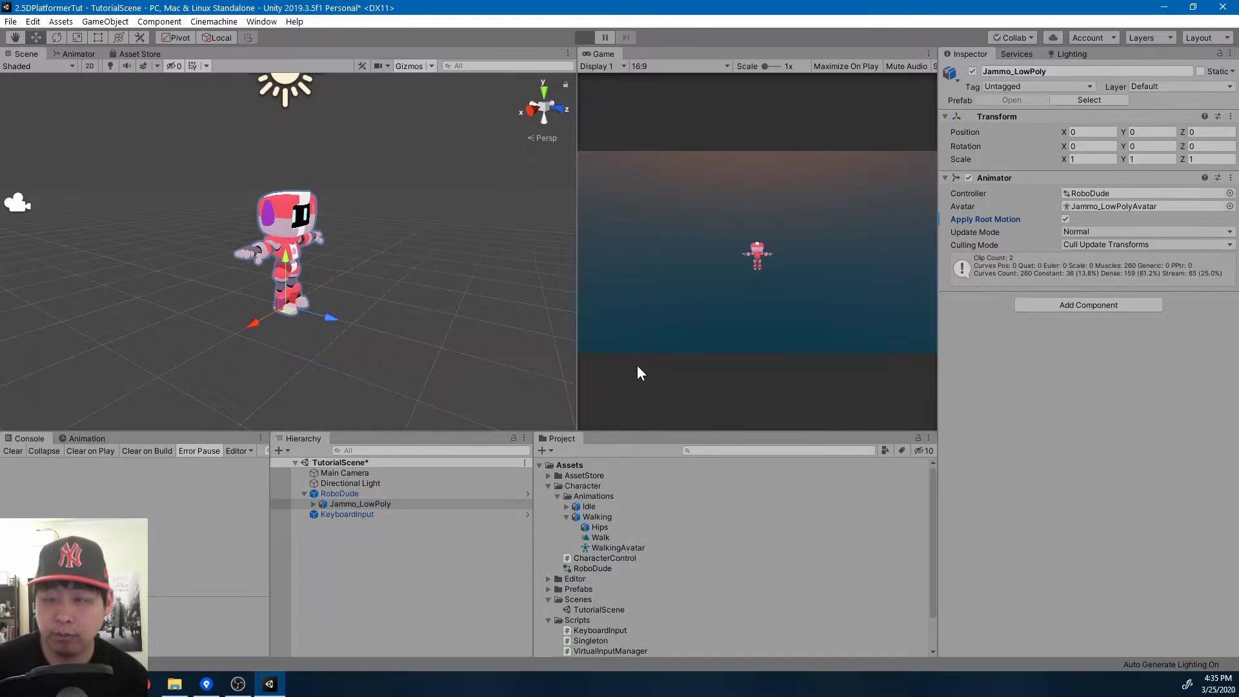
click(357, 493)
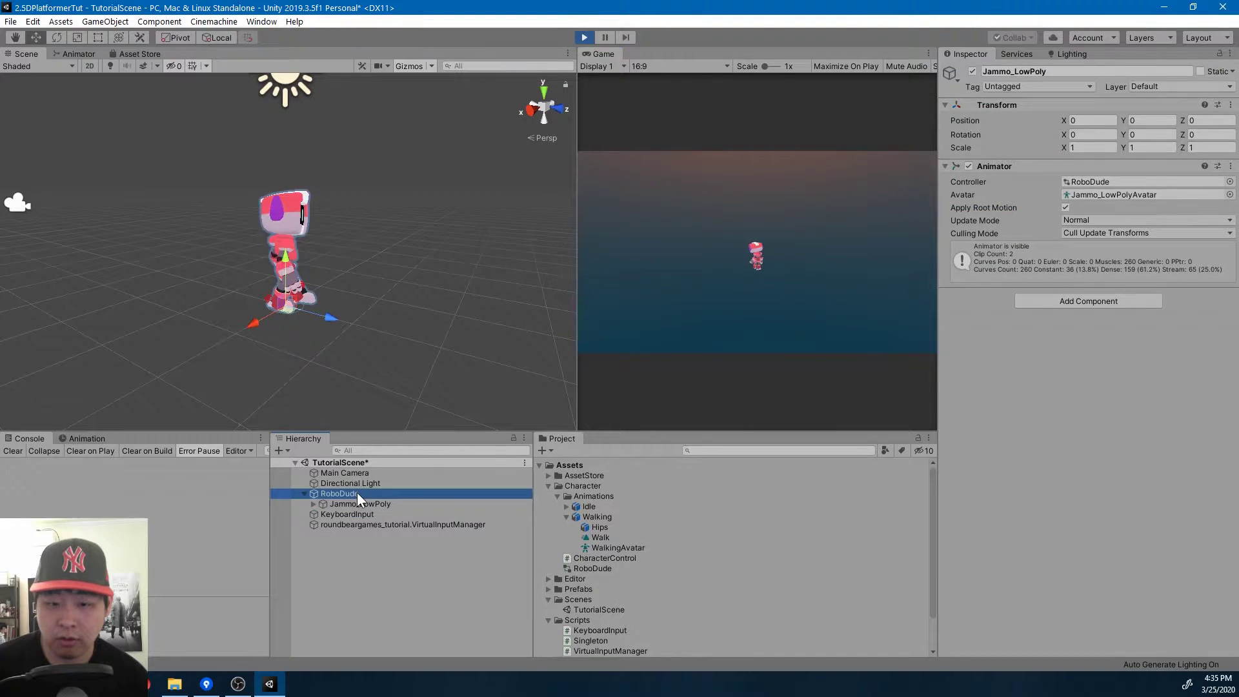
click(706, 326)
key(d)
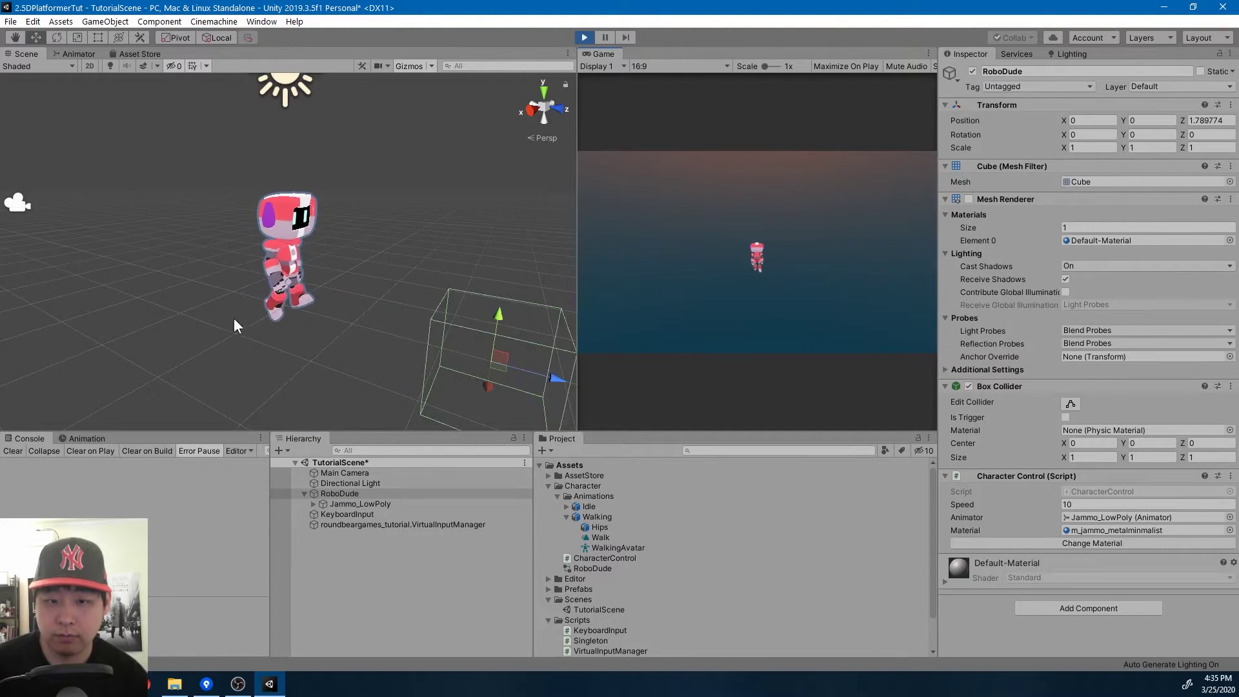
key(a)
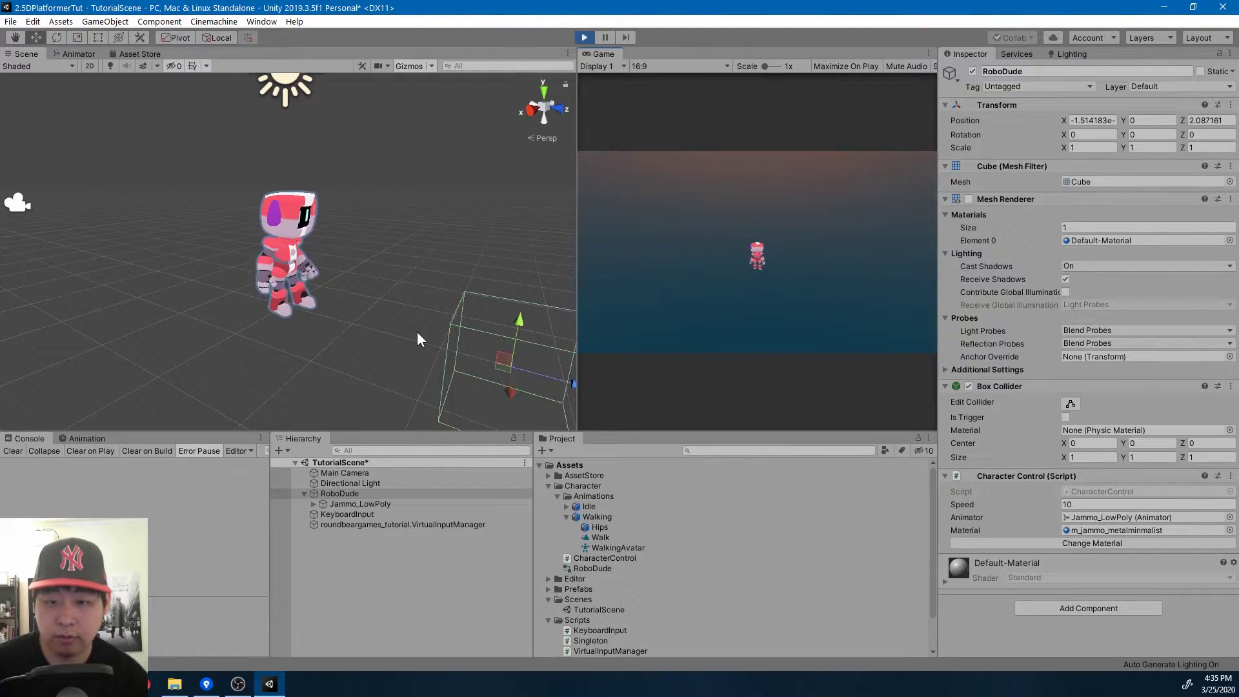
key(d)
key(a)
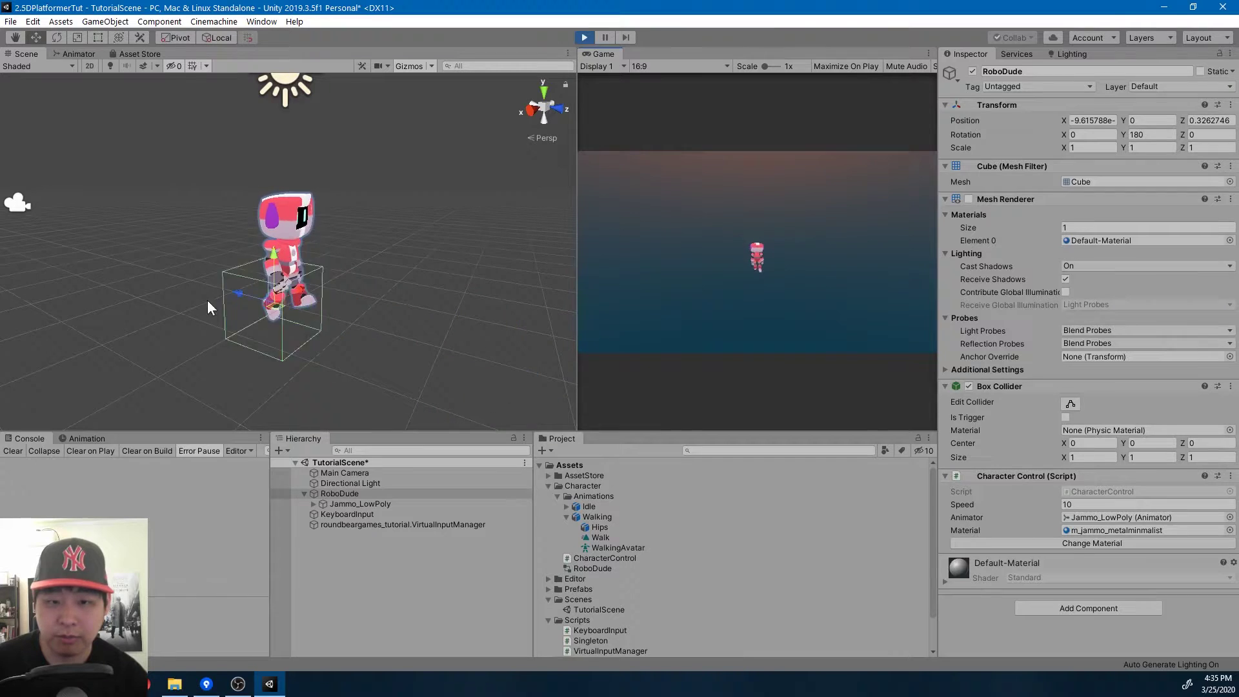
key(d)
key(a)
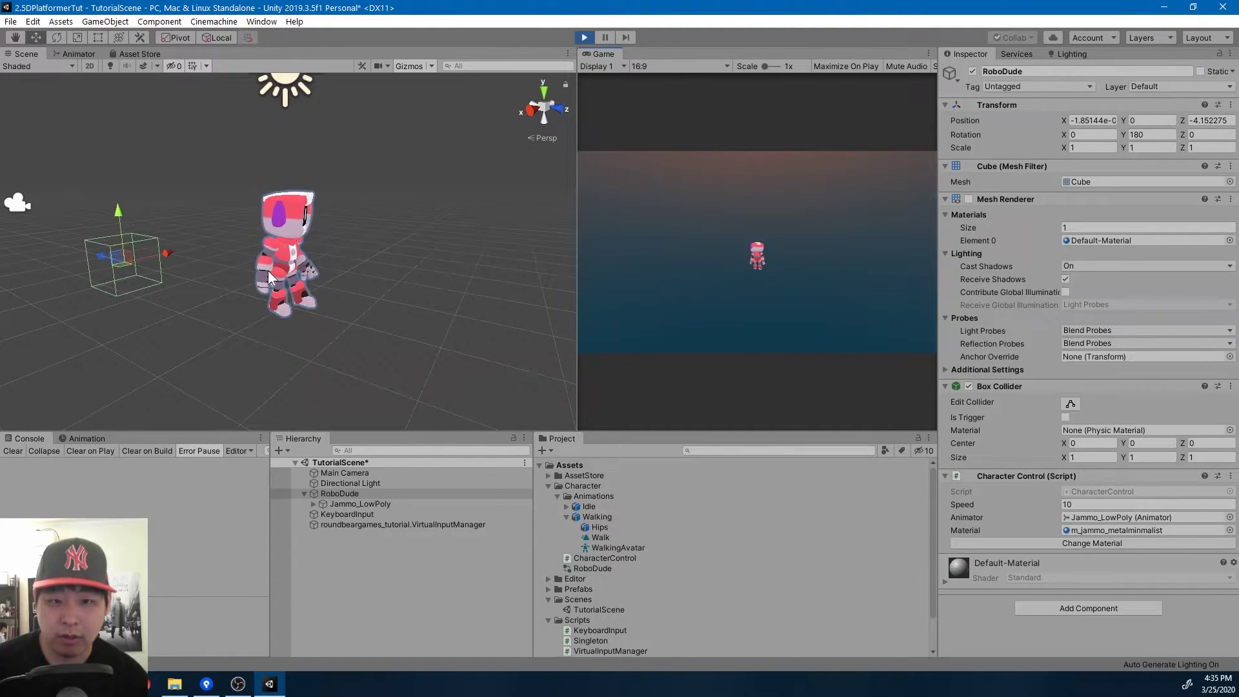
Check Jammo_LowPoly's transform, walk RoboDude with the Left and Right arrows, then stop the test
click(375, 505)
click(657, 319)
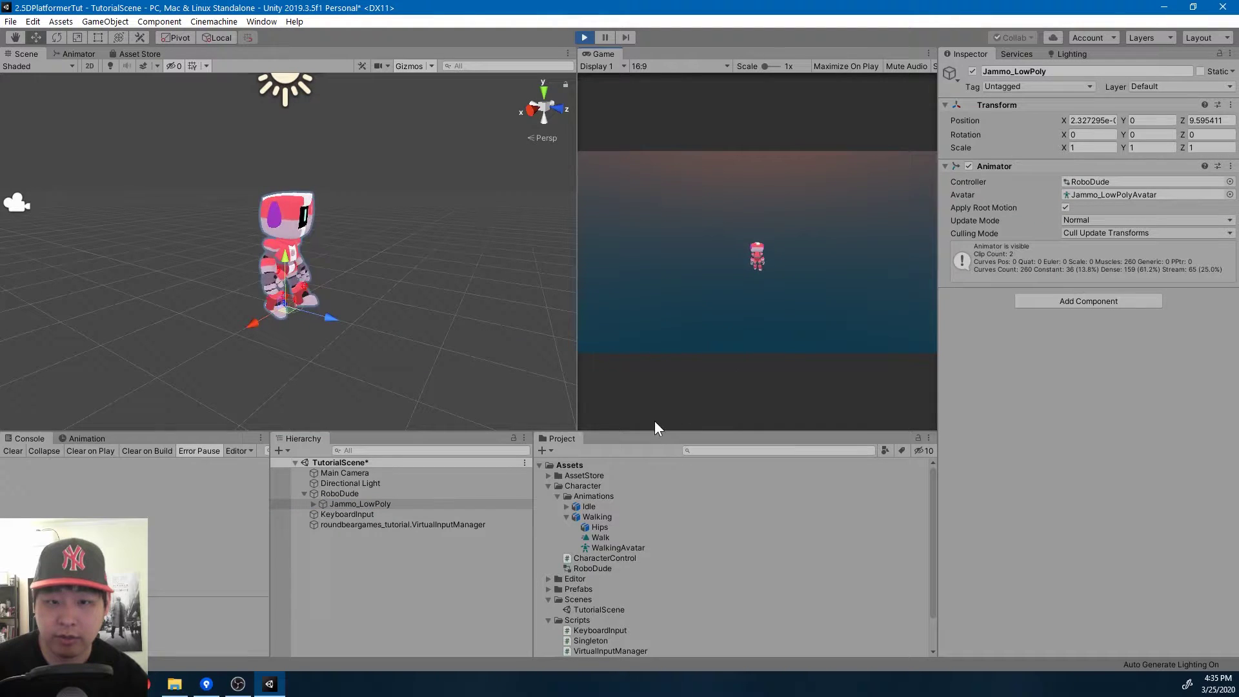
click(353, 493)
click(728, 325)
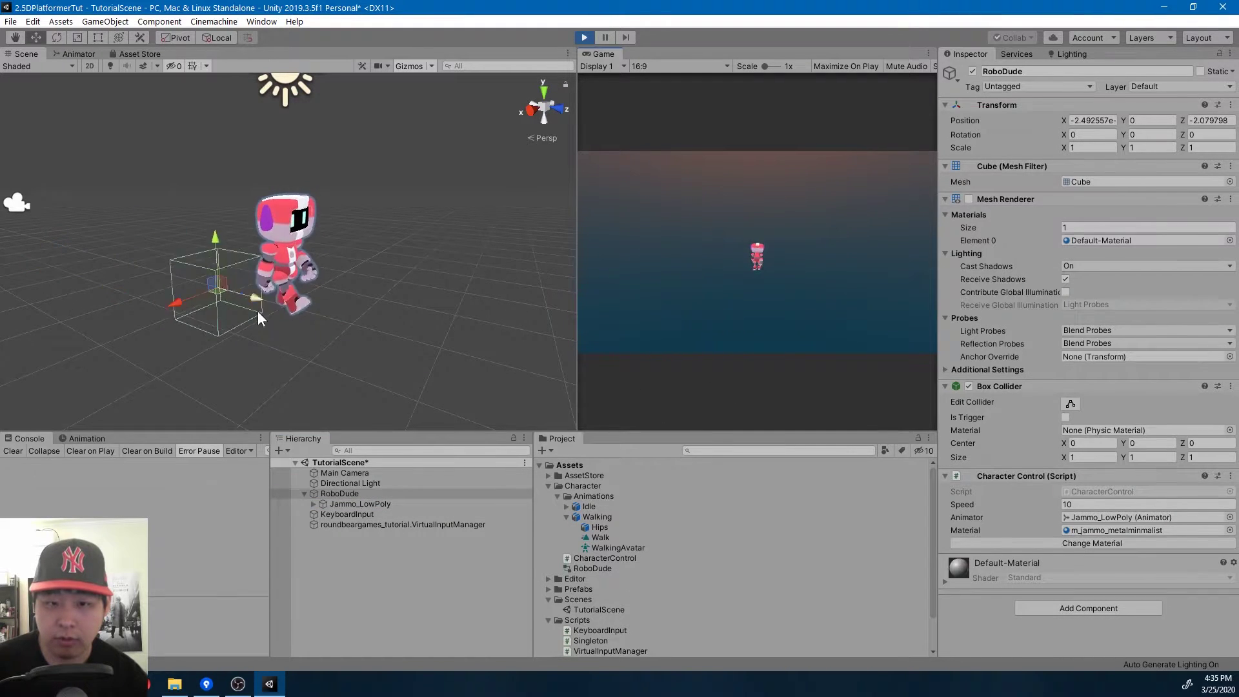
key(Left)
key(Right)
key(Left)
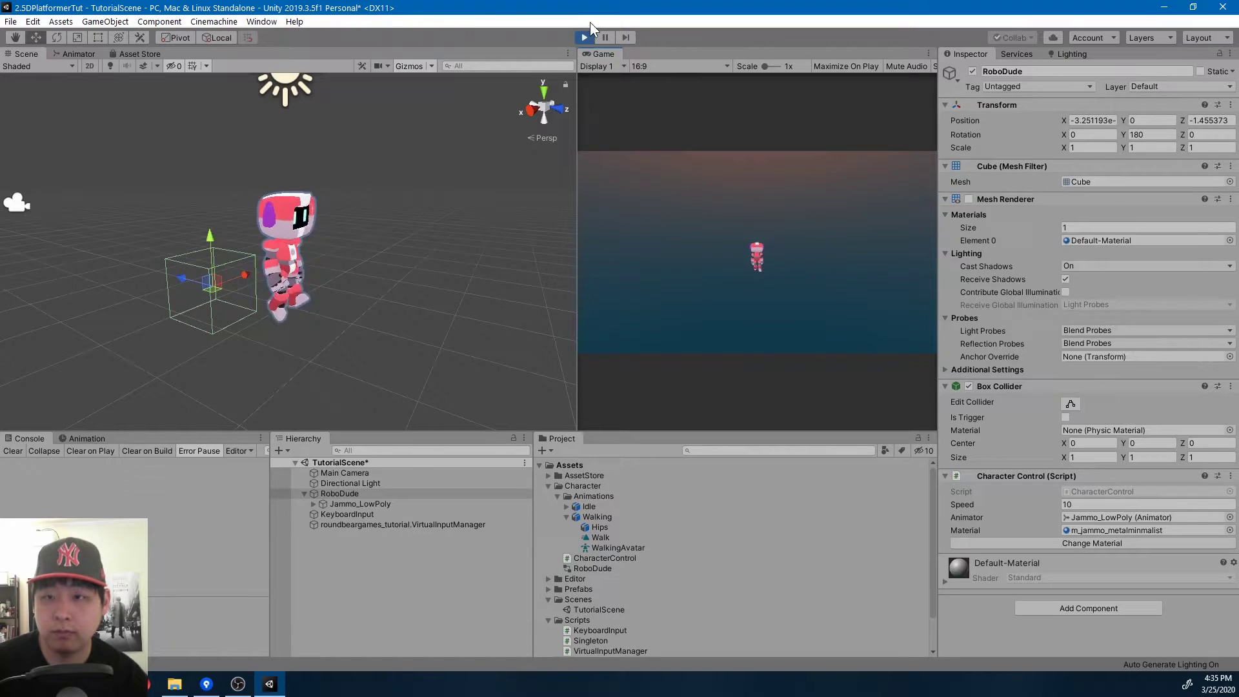
click(585, 37)
click(383, 504)
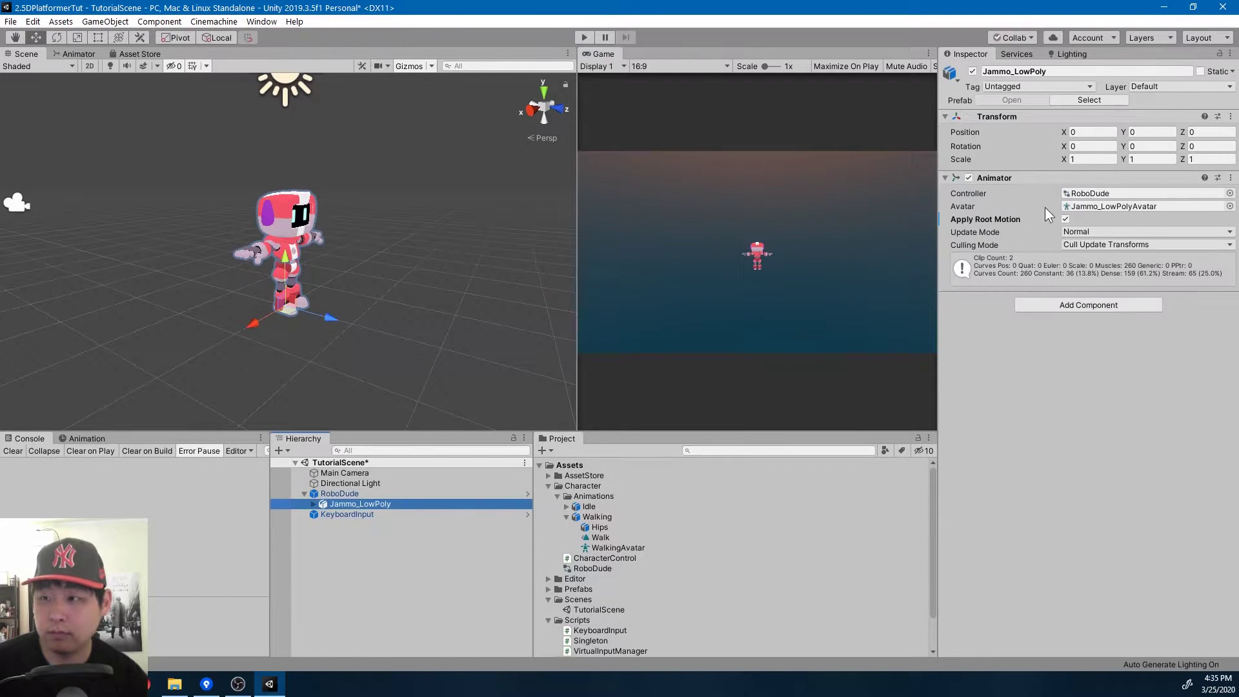
click(1065, 220)
click(586, 36)
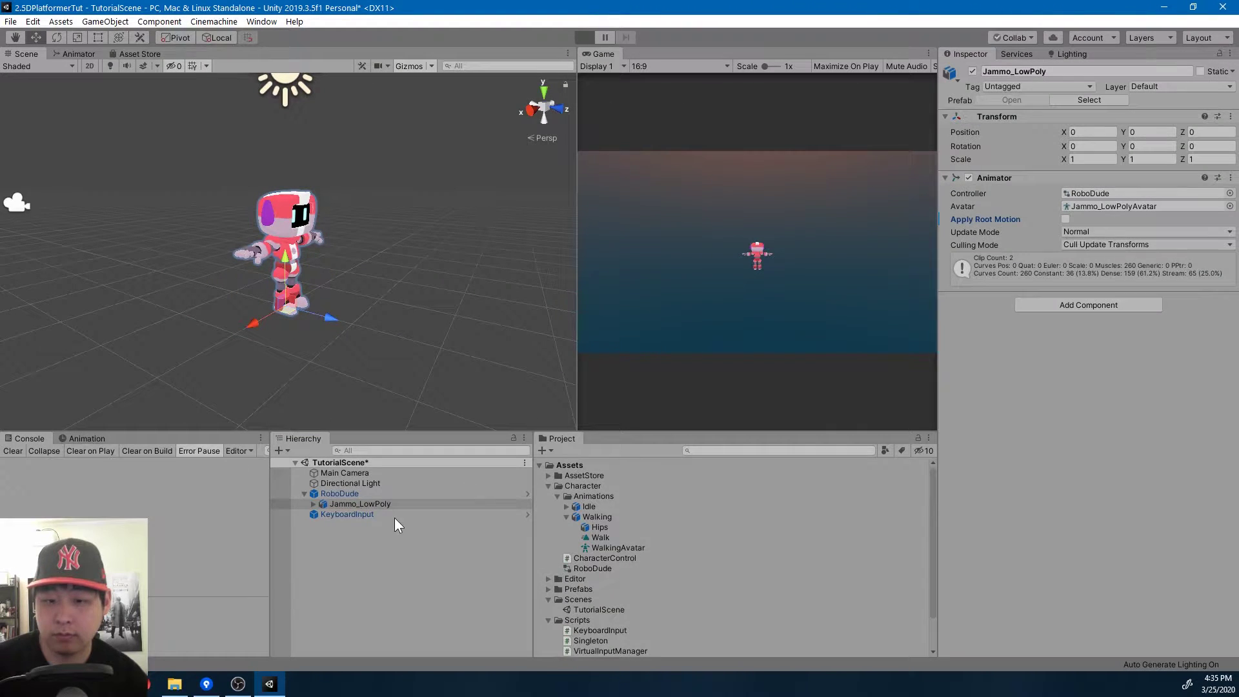
click(351, 495)
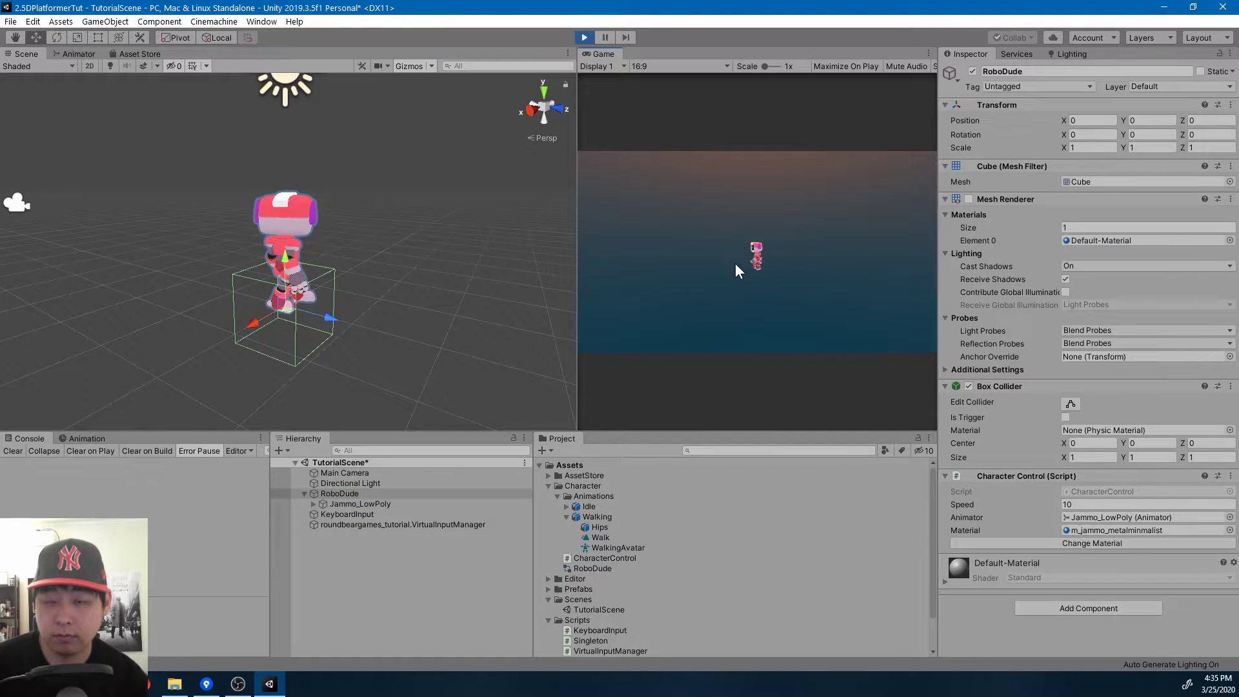
mouse_move(372, 339)
mouse_down()
mouse_move(235, 315)
mouse_move(458, 345)
mouse_move(154, 292)
mouse_move(305, 245)
mouse_up()
key(d)
key(a)
key(d)
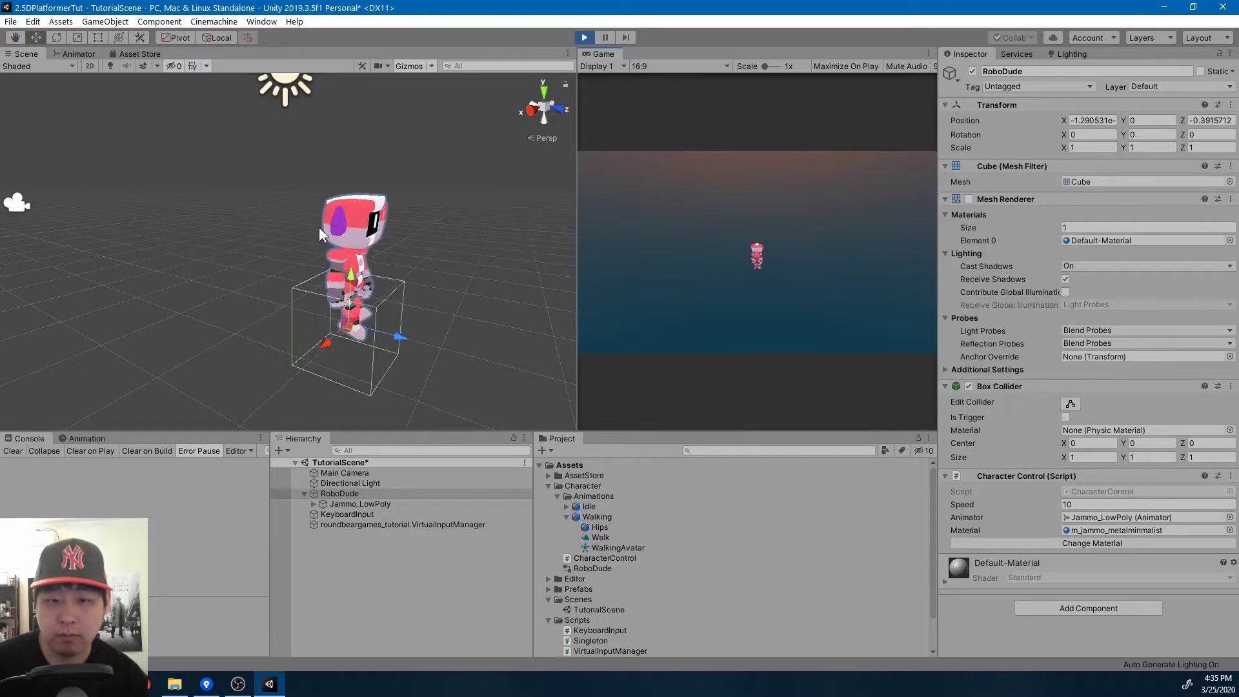
key(a)
click(584, 39)
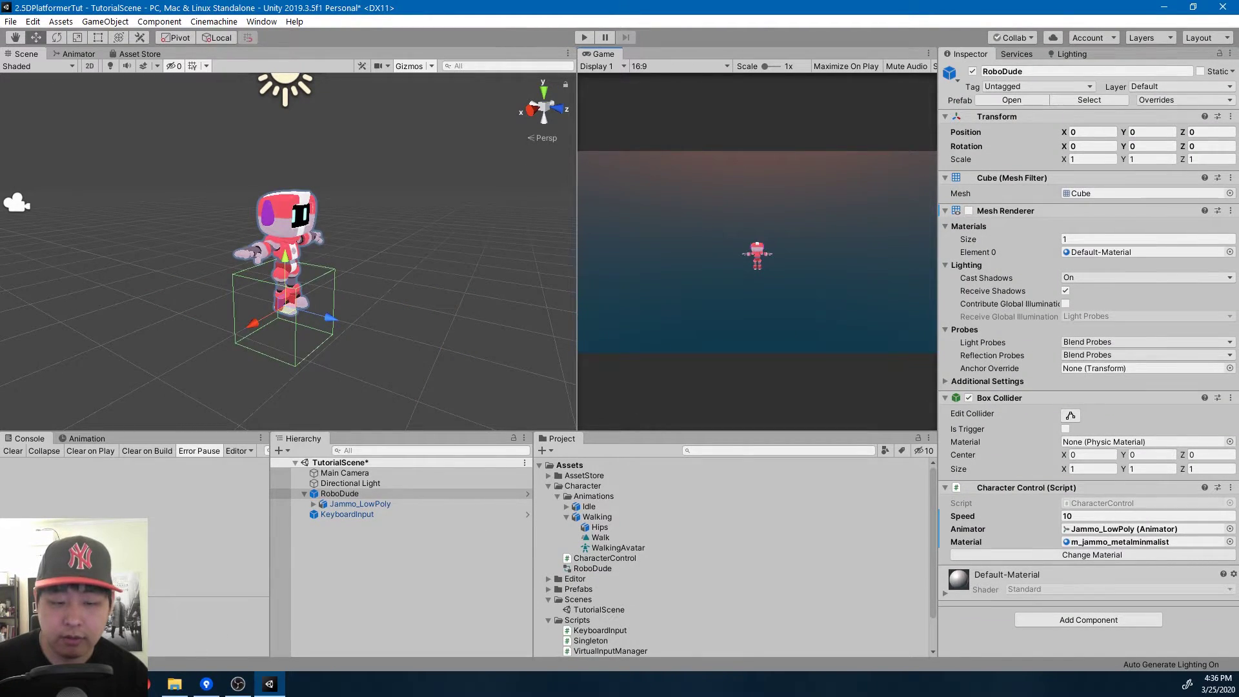
Scroll to Root Transform and highlight 'Y plane' and the sentence on applying Root Transform changes
scroll(624, 447, down, 1)
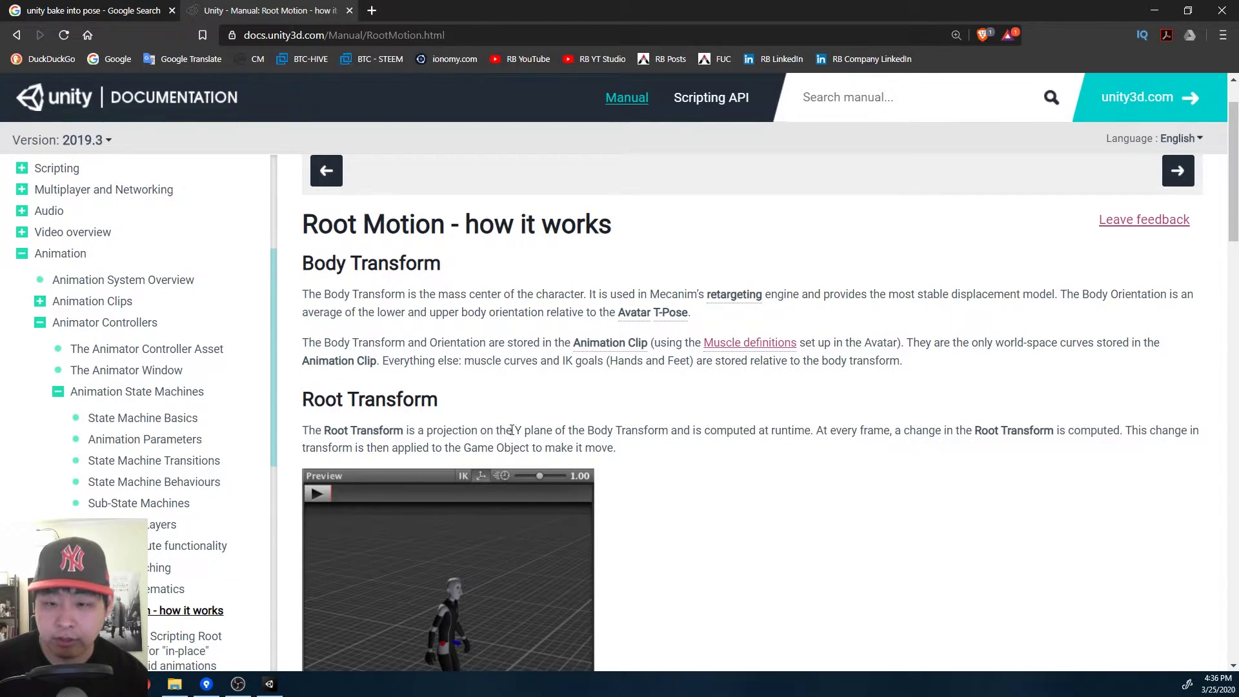
drag(513, 433, 557, 432)
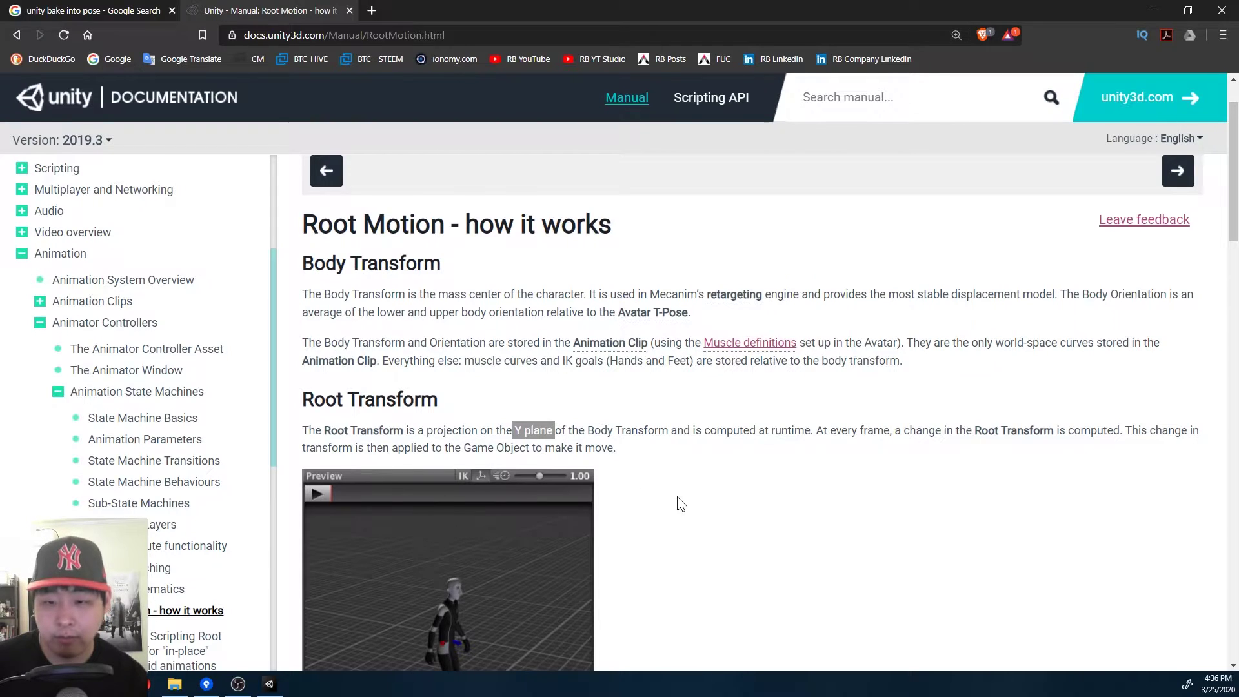
scroll(677, 497, down, 1)
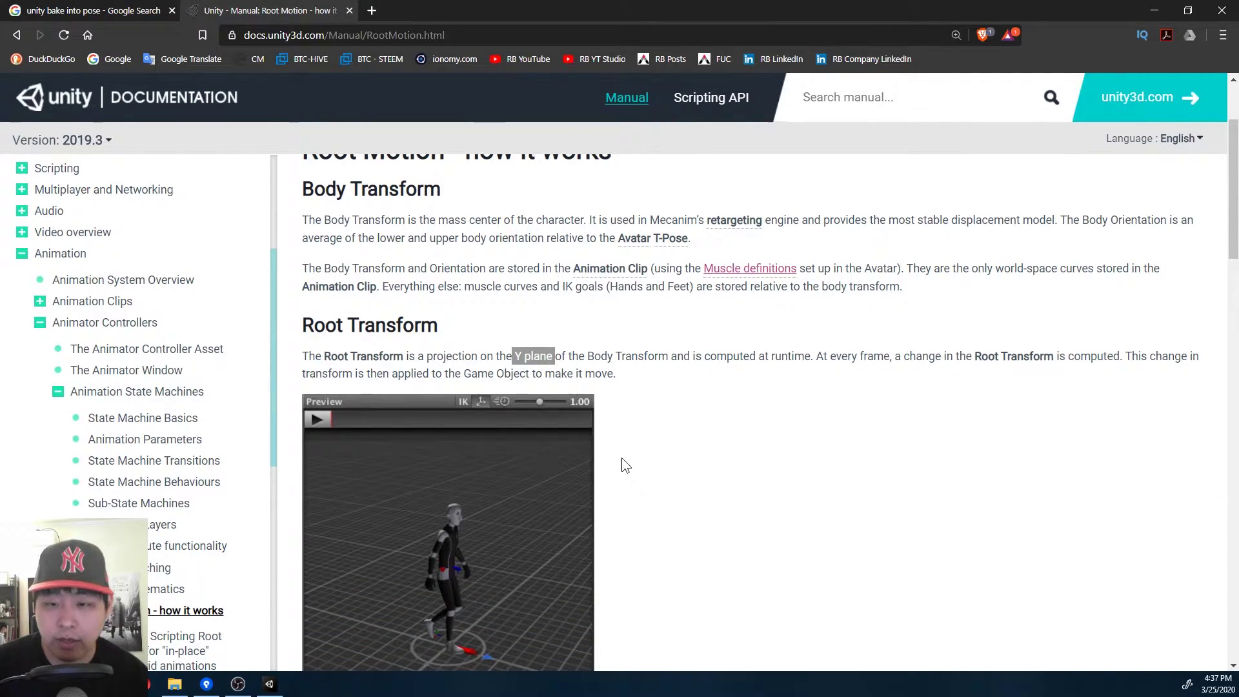
drag(817, 357, 787, 384)
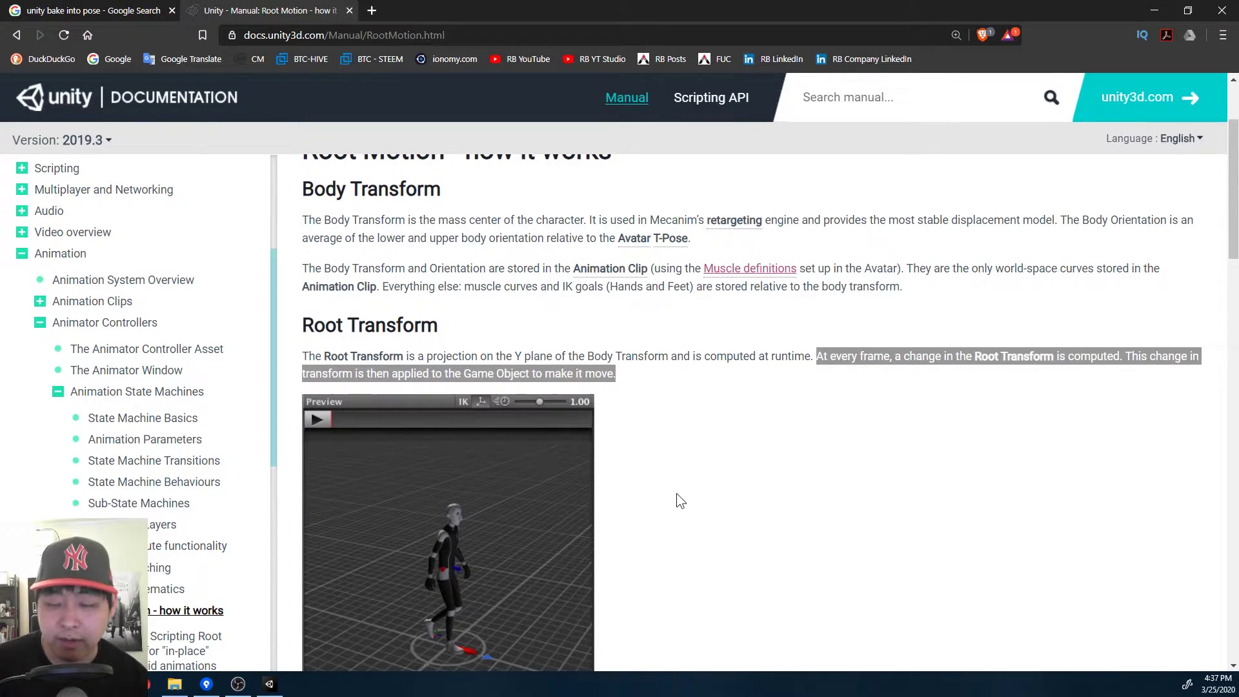
Filter the Project window by 'walk' and preview the Walk animation clip
click(268, 685)
click(722, 449)
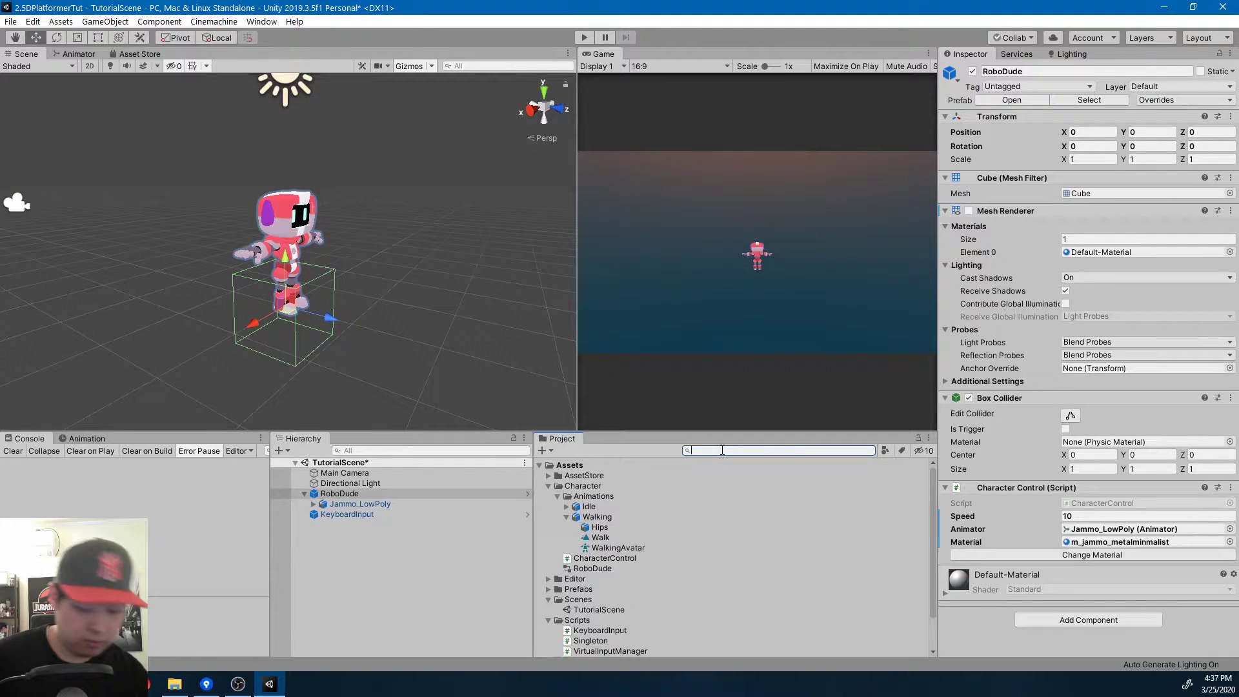
text(walk)
key(Down)
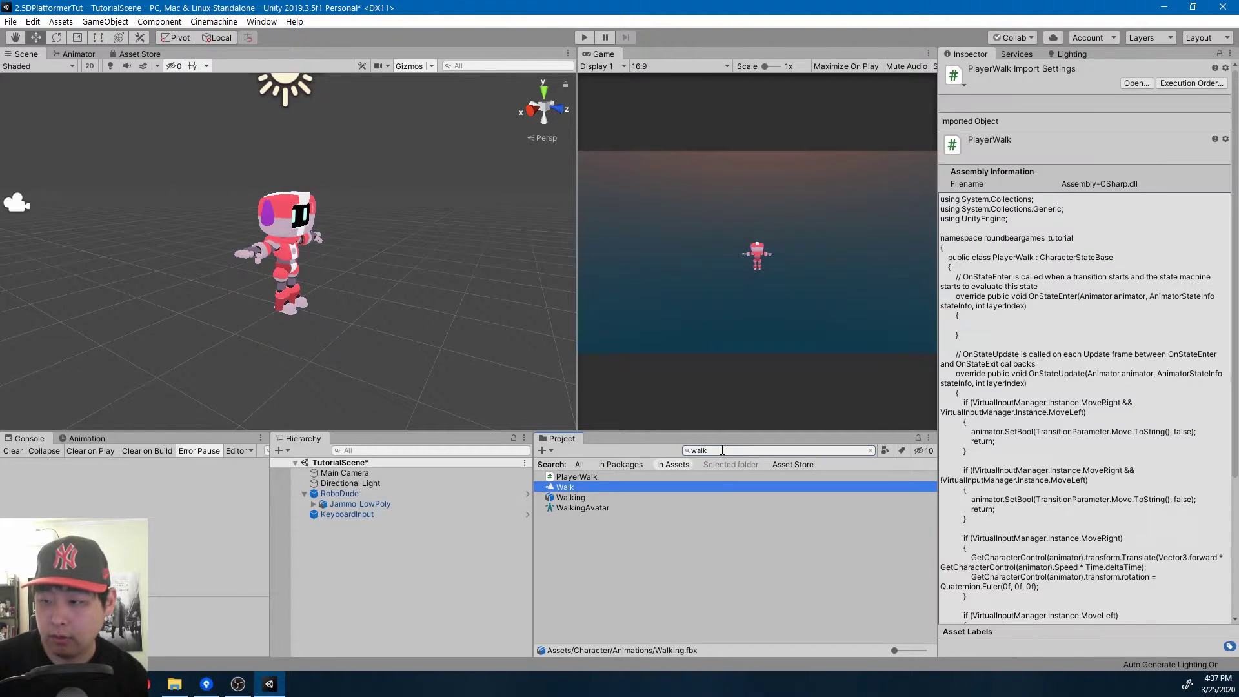
key(Down)
key(Down)
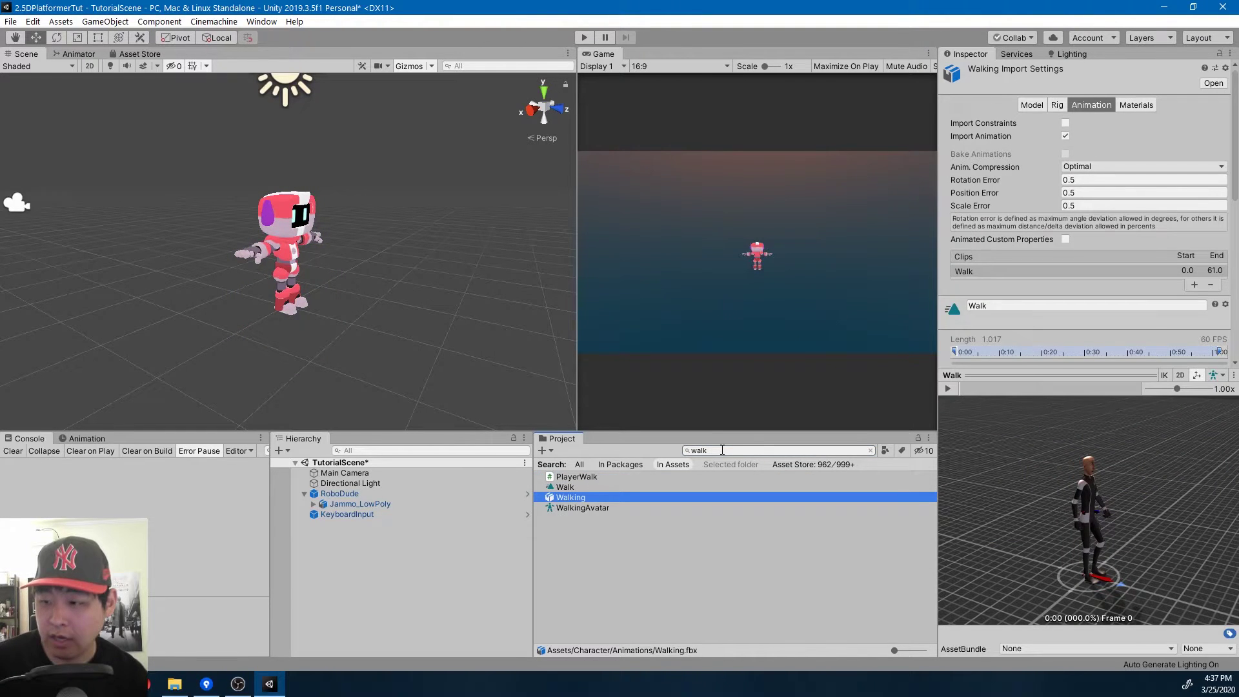
click(948, 388)
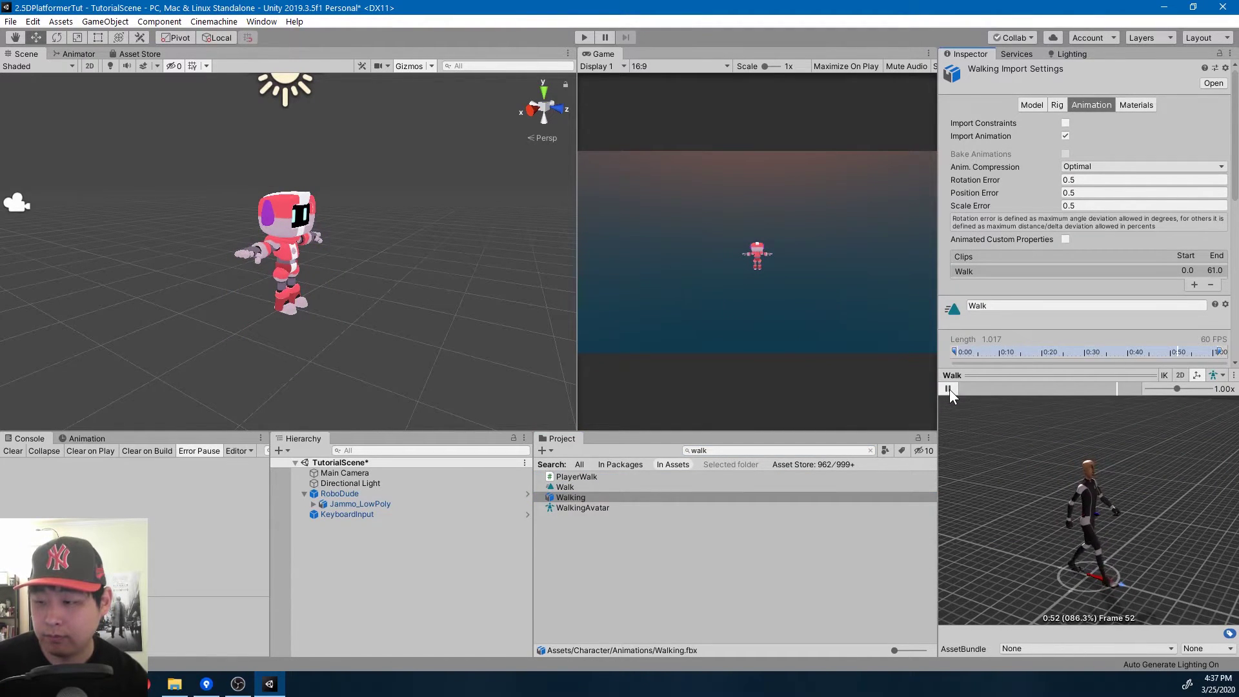
click(949, 388)
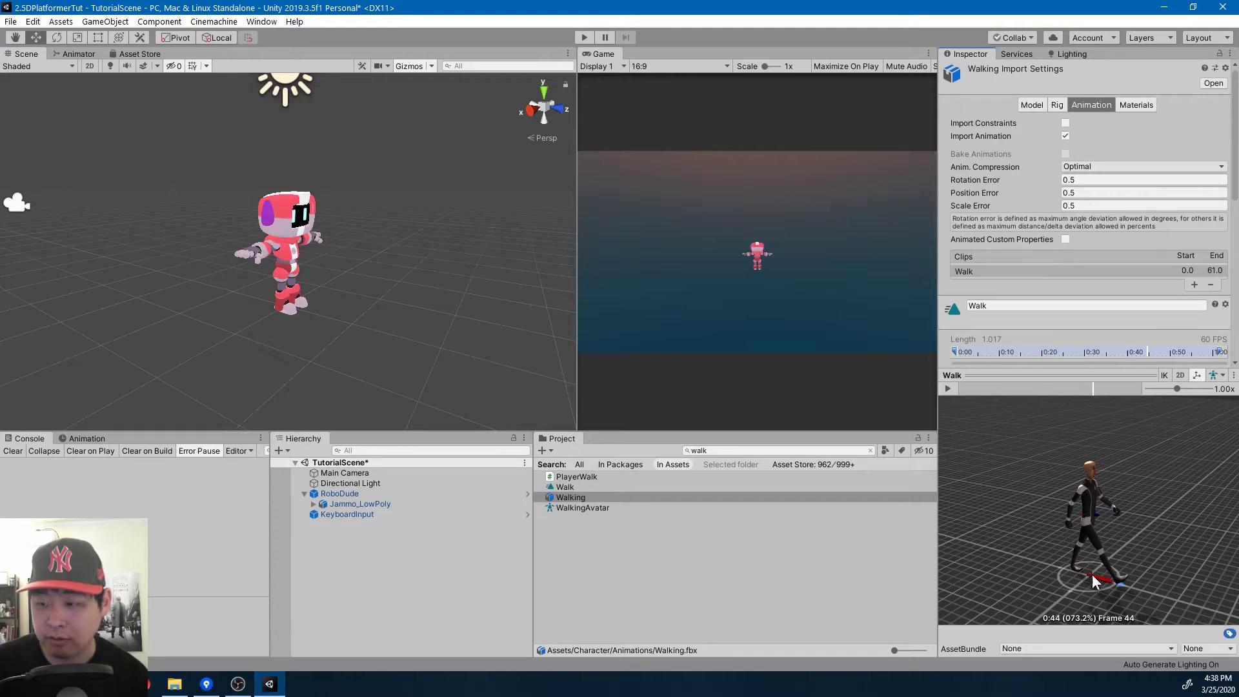
Inspect the Walking model's import settings, preview it during a play test, then reselect Jammo_LowPoly
click(348, 505)
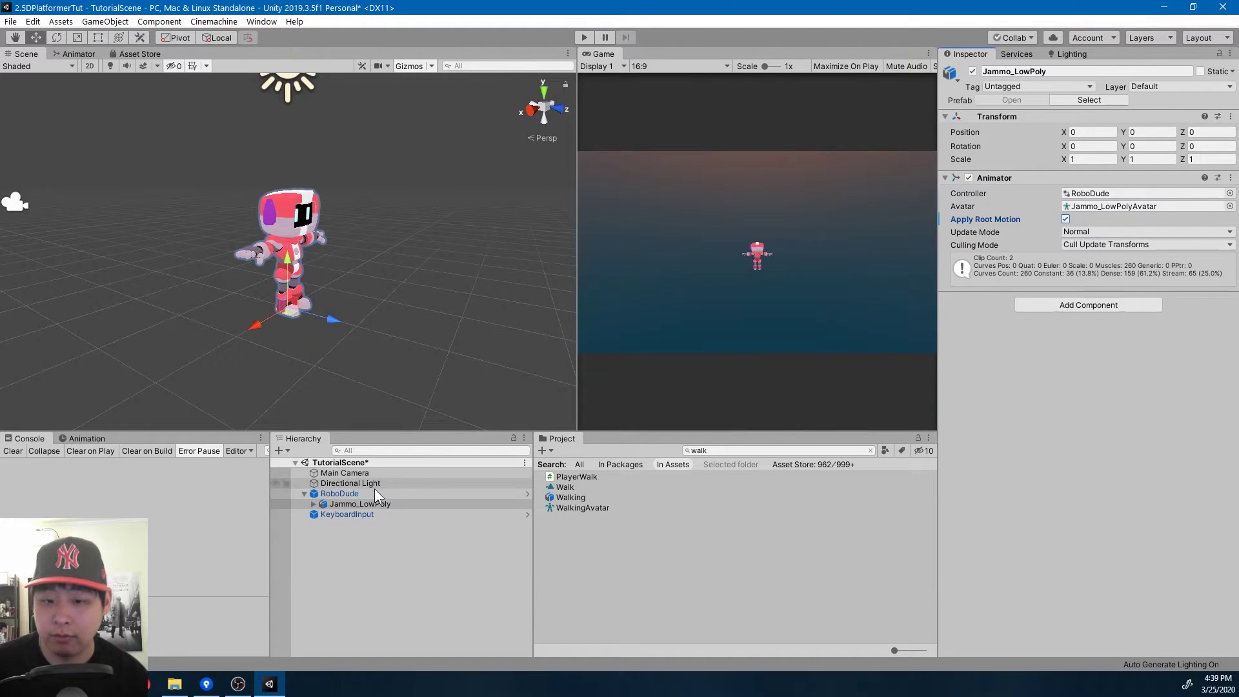
click(586, 497)
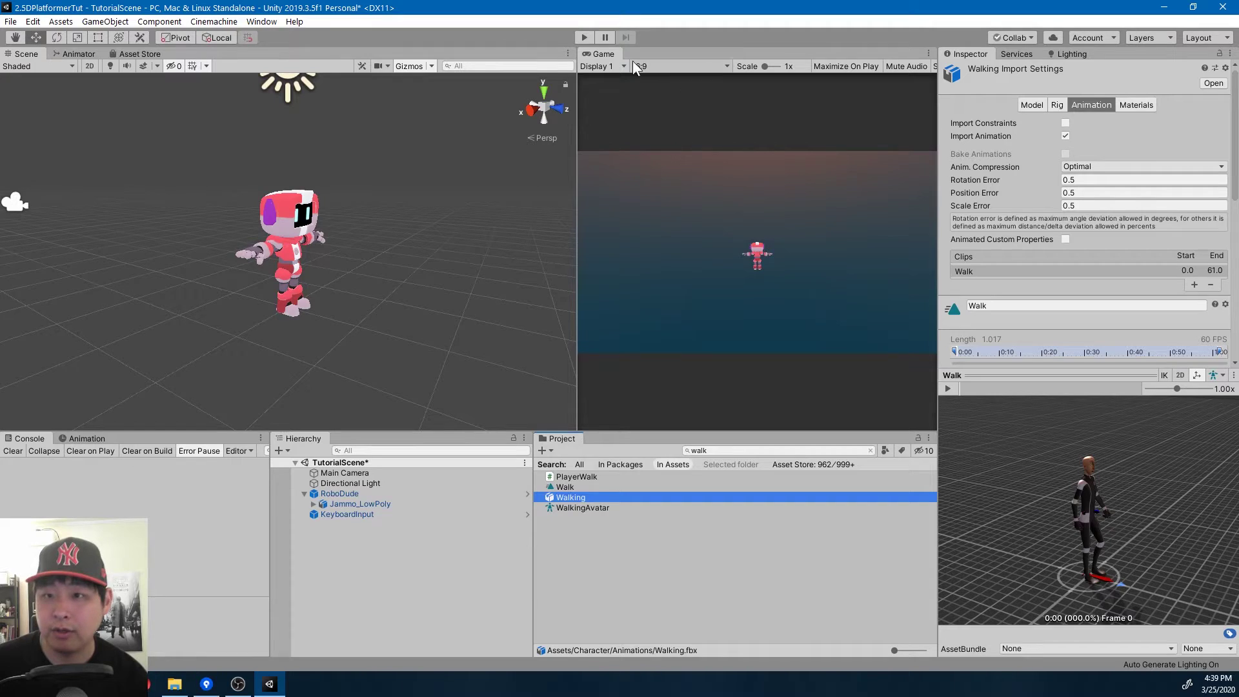
click(581, 36)
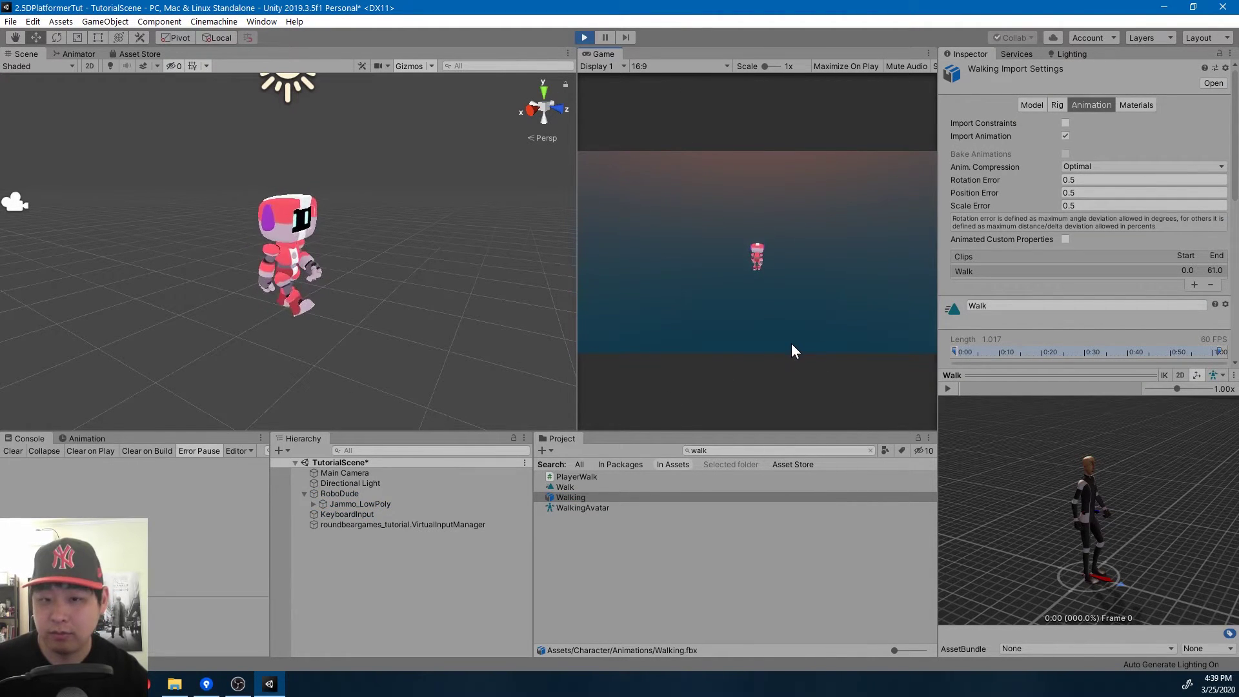
click(949, 390)
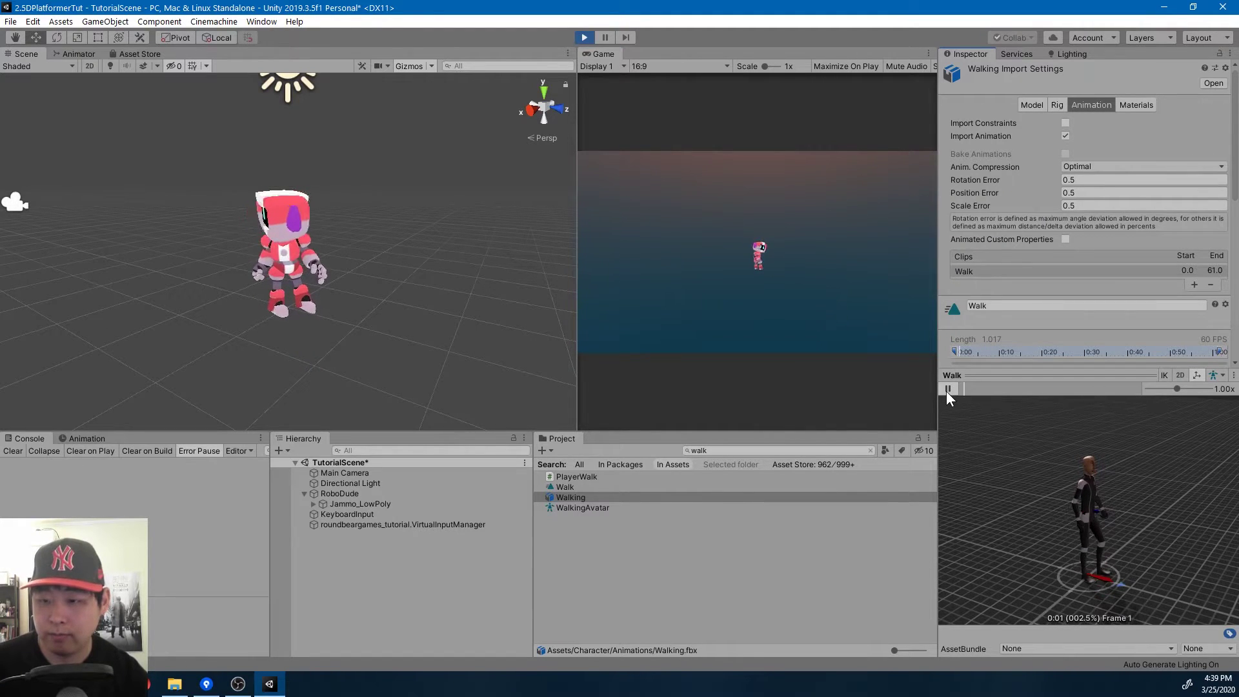
click(947, 390)
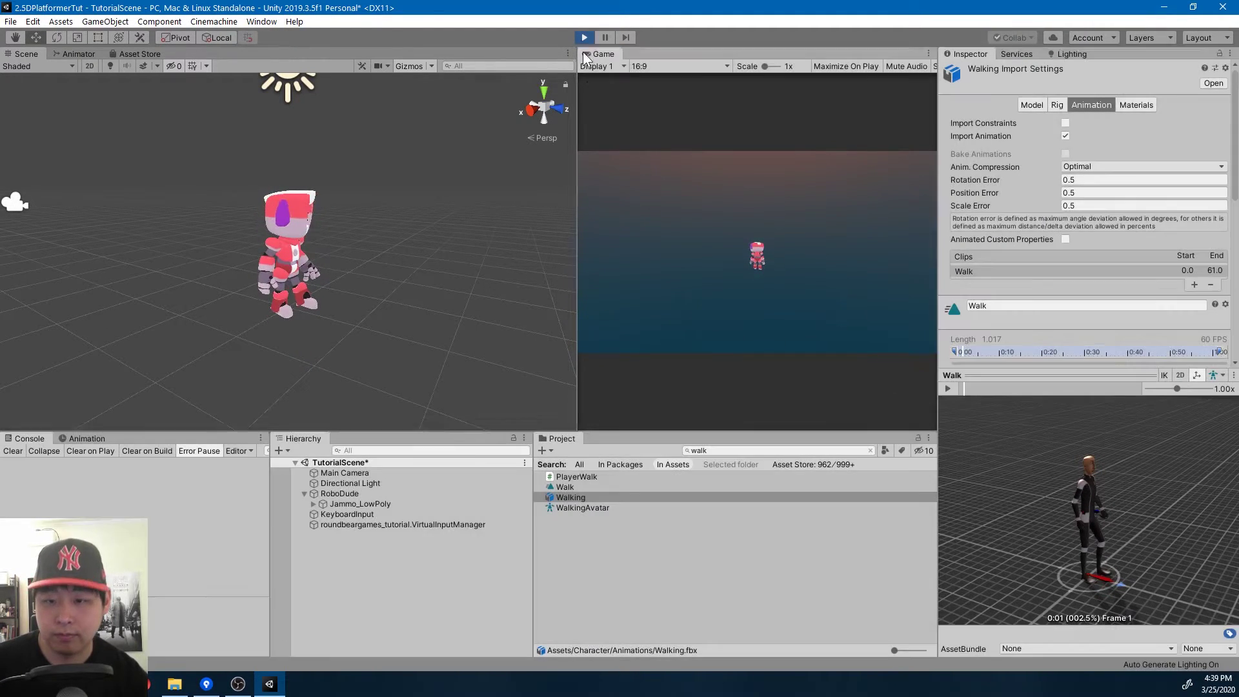
click(584, 38)
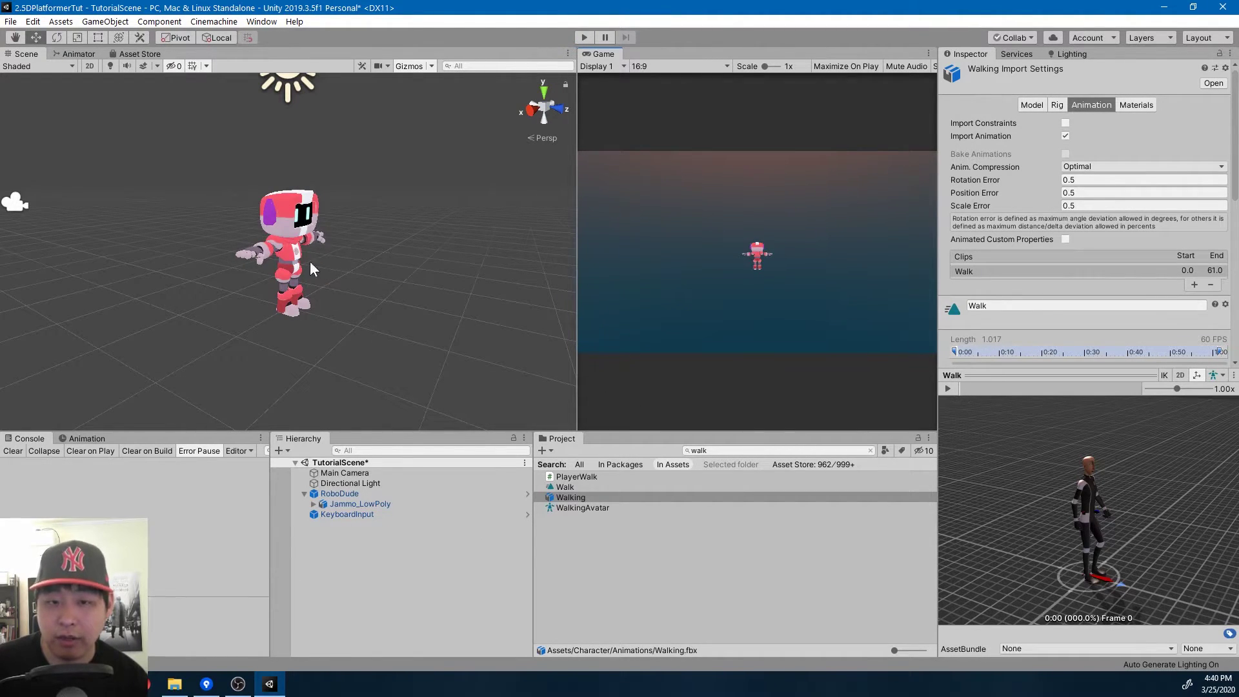
click(375, 503)
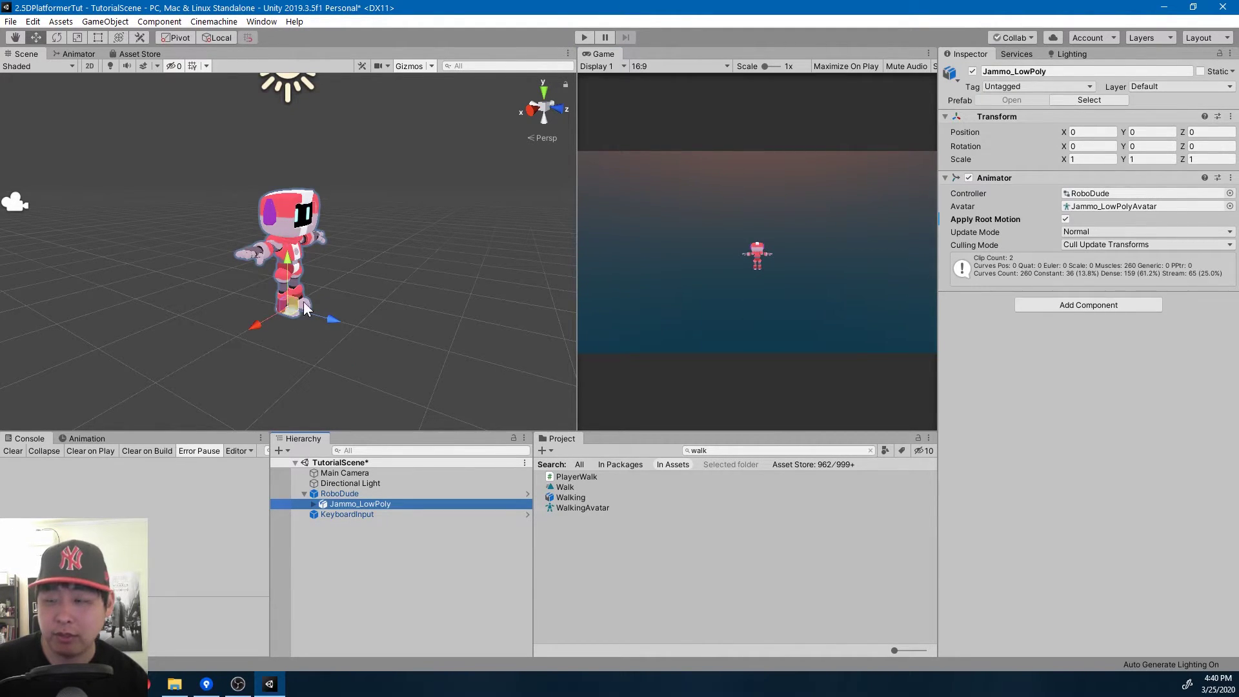
Disable Apply Root Motion on Jammo_LowPoly, then play-test walking RoboDude with the arrow keys
click(1066, 221)
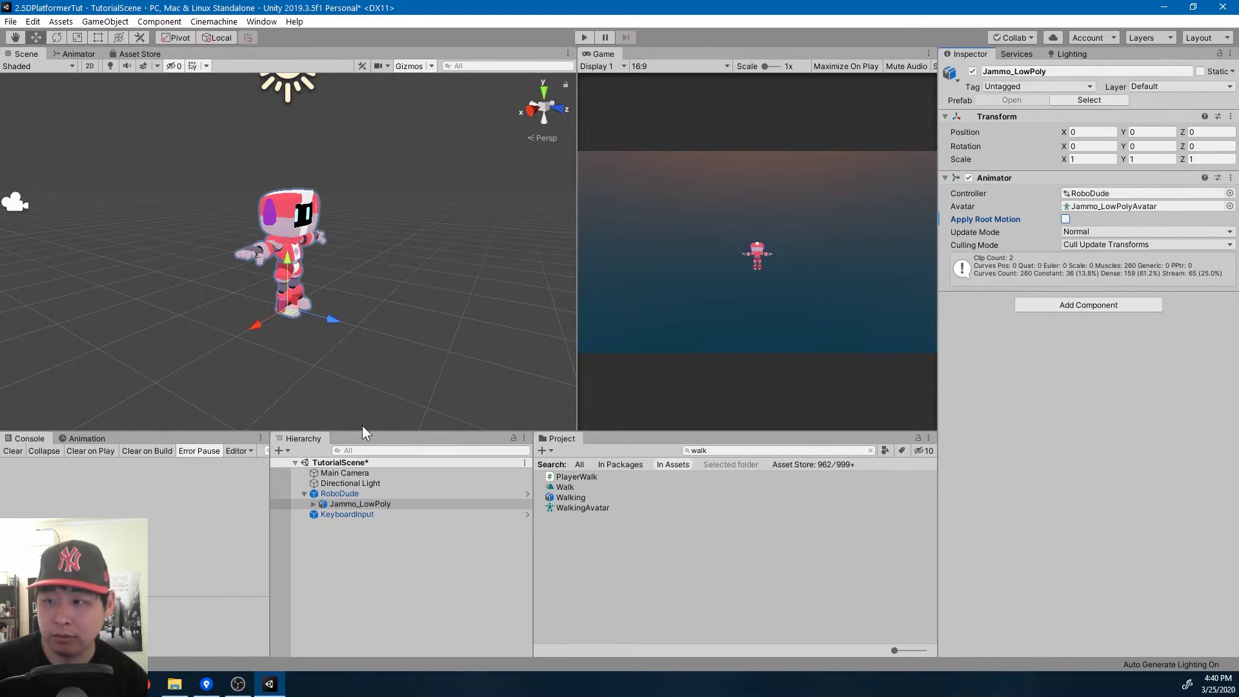
click(344, 497)
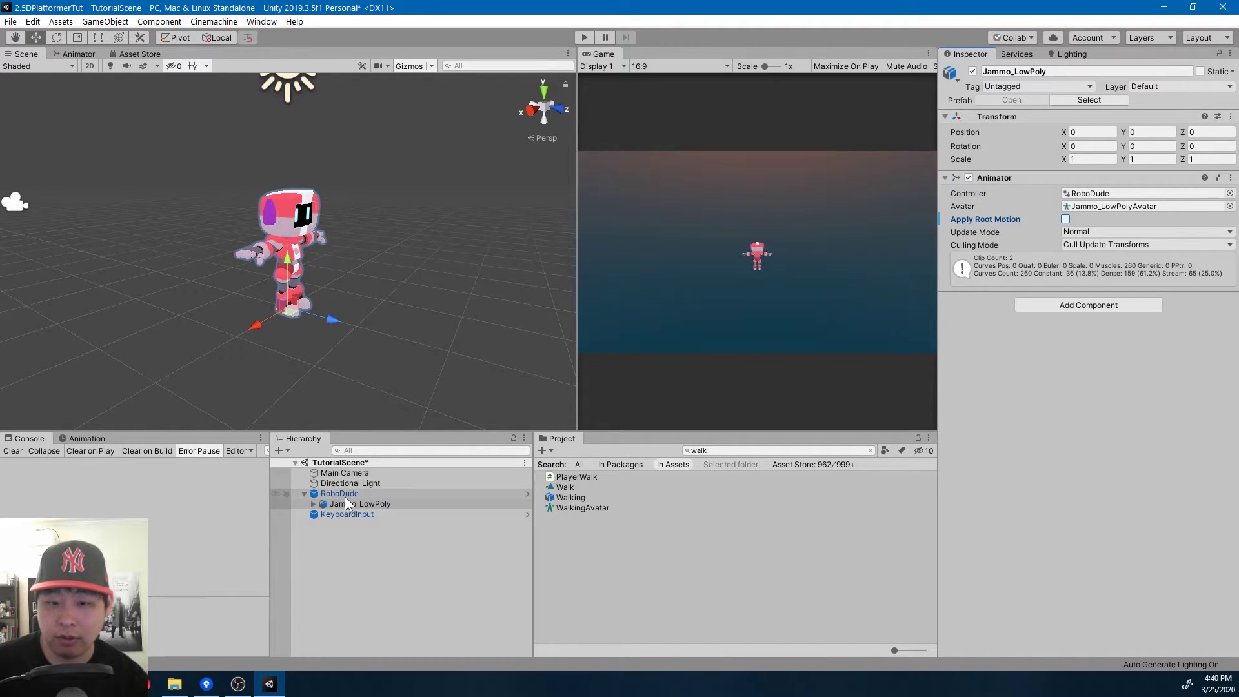
click(583, 38)
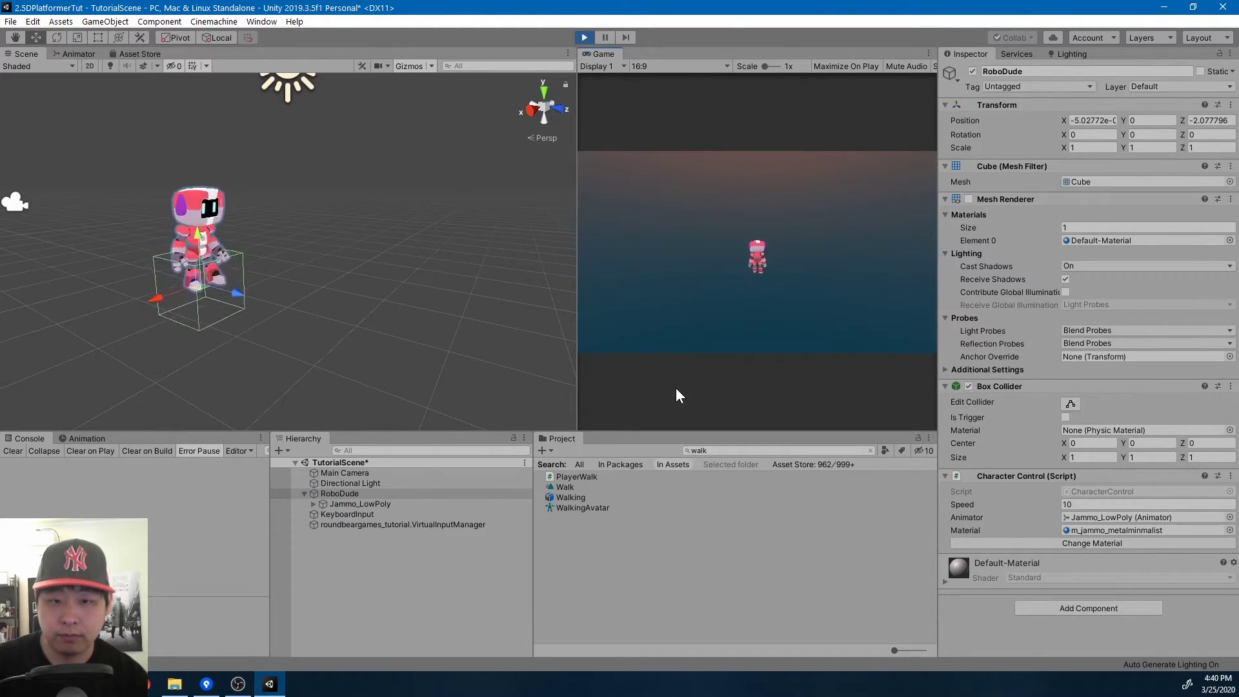
key(Up)
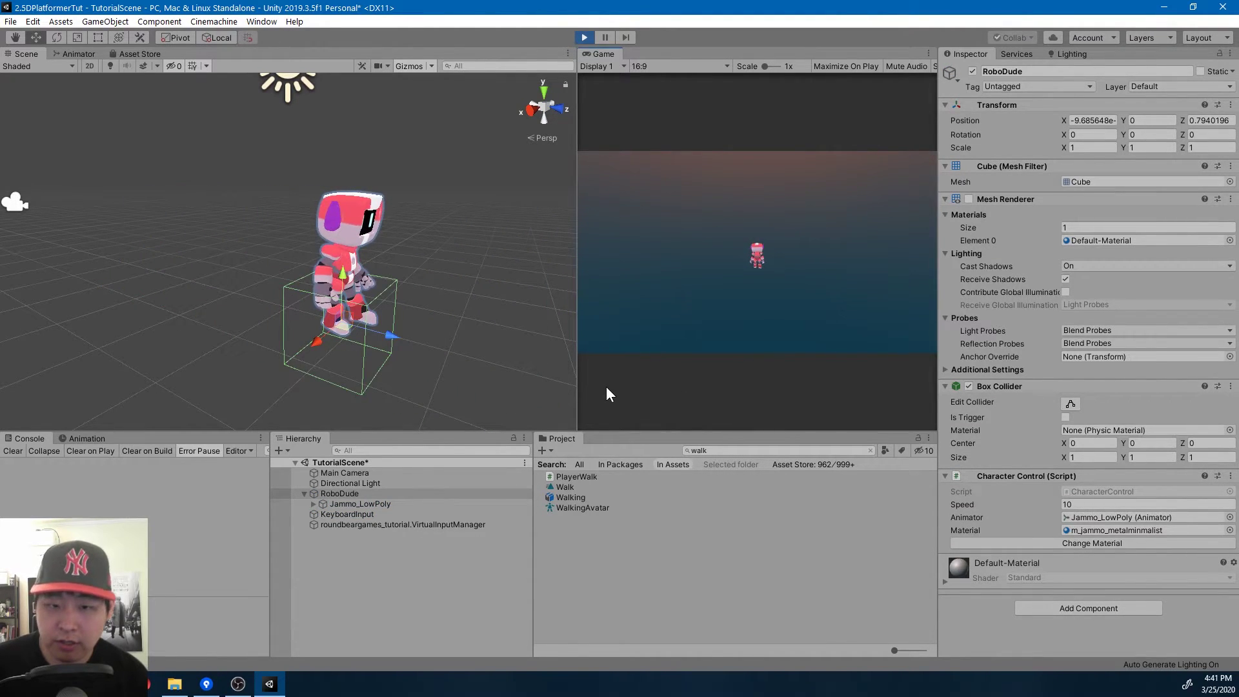